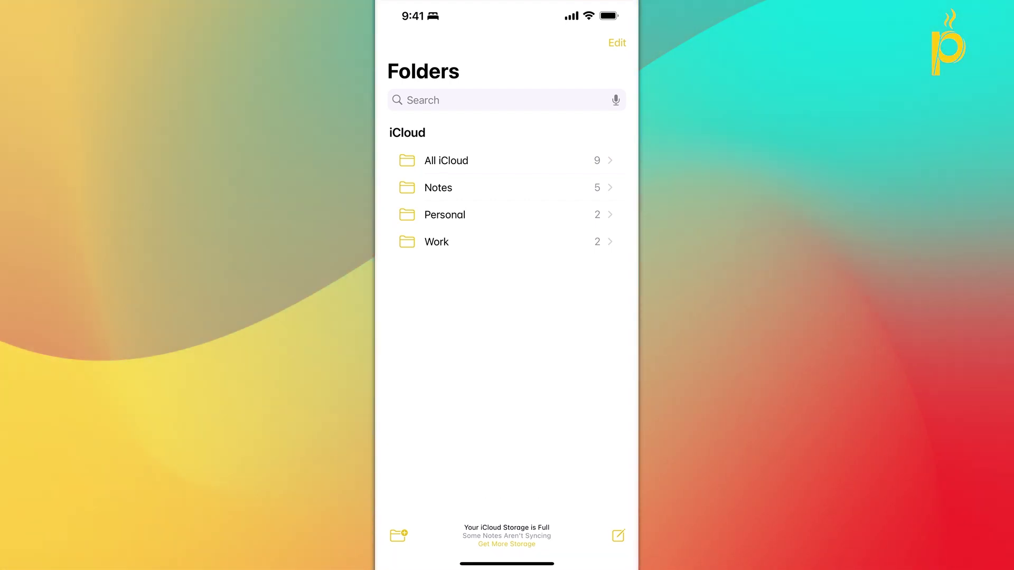
Step: Create a new iCloud folder named School
{"action": "left_click", "coordinate": [617, 42]}
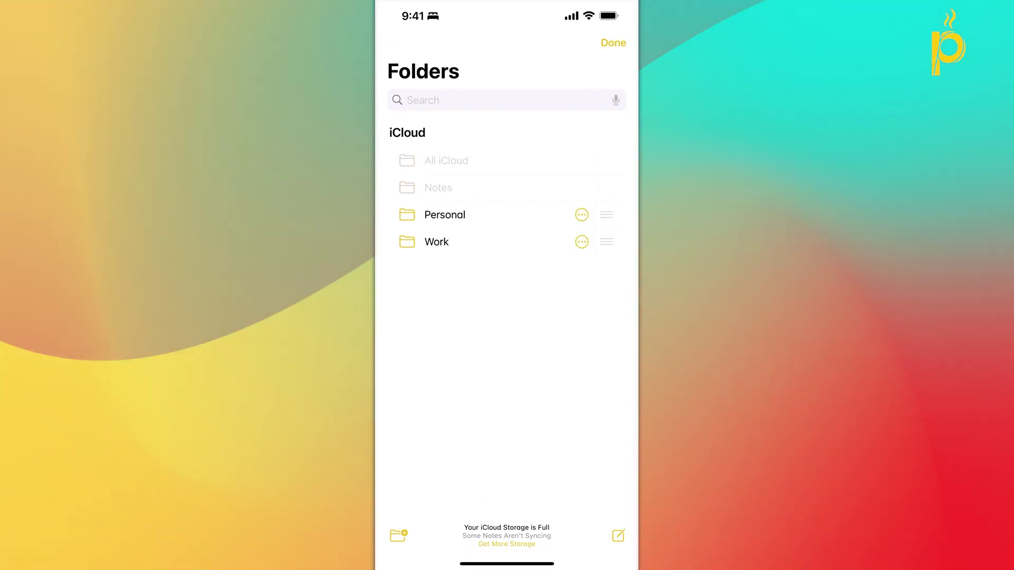
{"action": "left_click", "coordinate": [613, 43]}
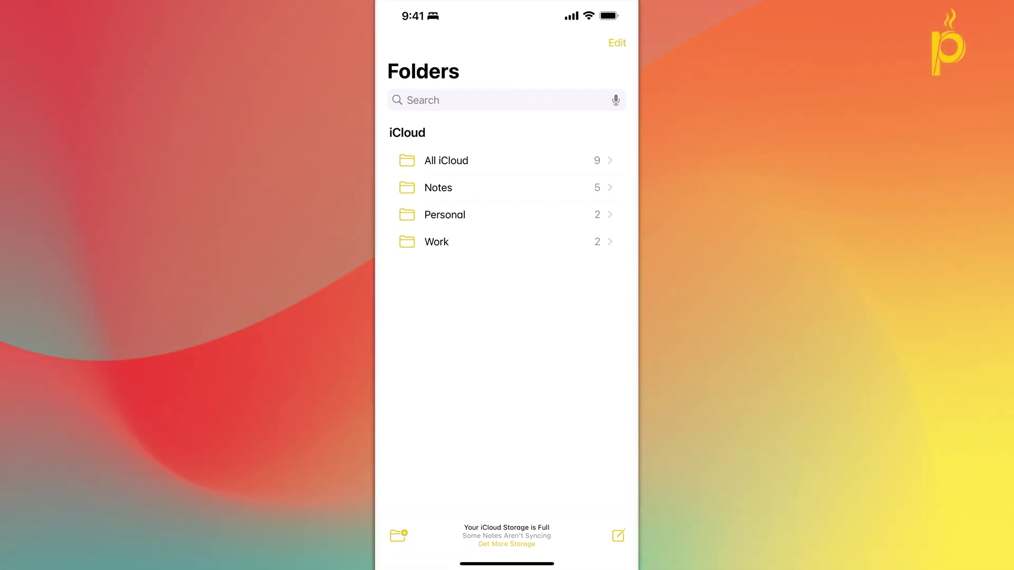
{"action": "left_click", "coordinate": [398, 535]}
{"action": "type", "text": "School"}
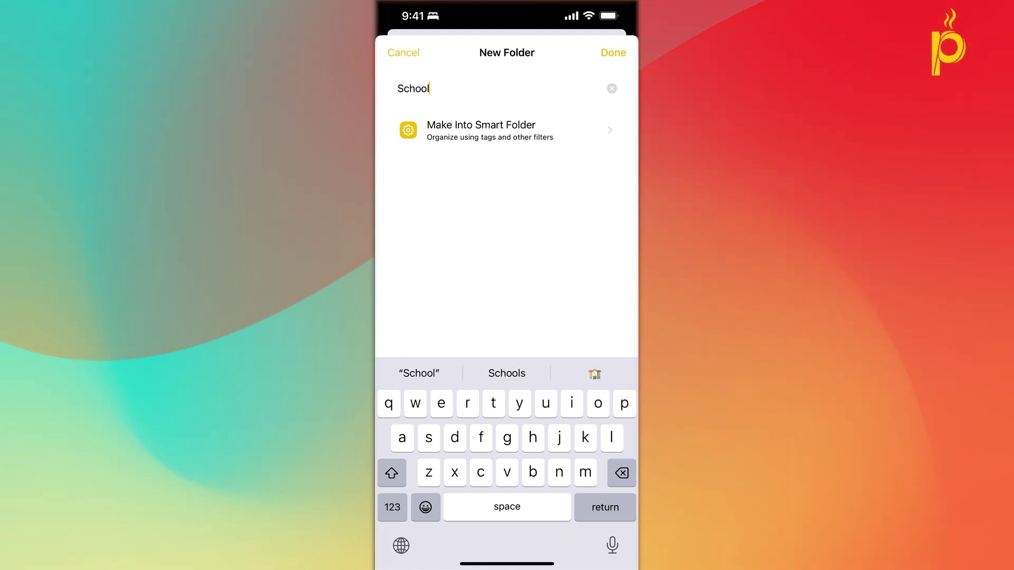
{"action": "key", "text": "Return"}
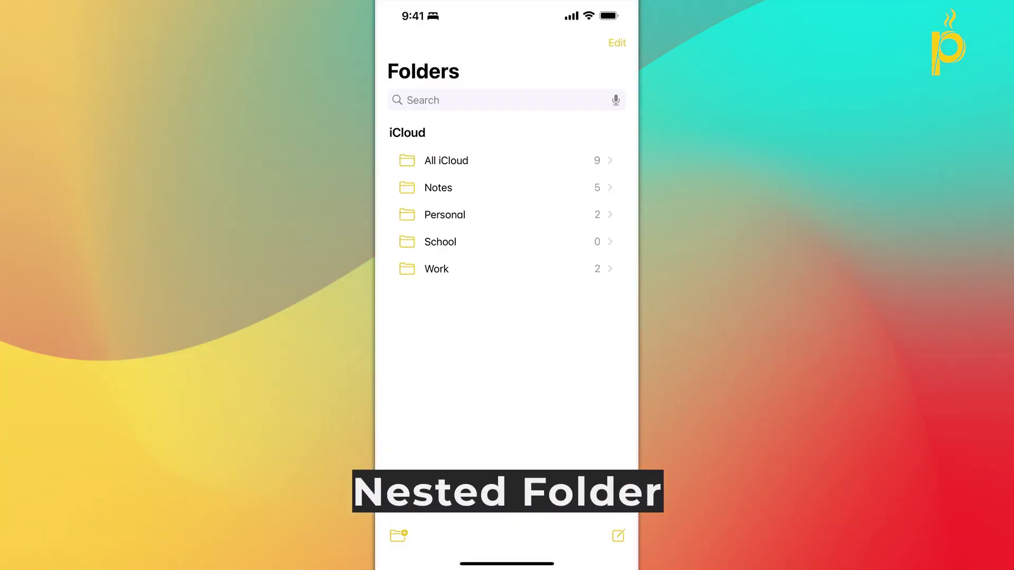
Step: Nest the School folder inside the Personal folder and finish editing the folder list
{"action": "left_click", "coordinate": [617, 42]}
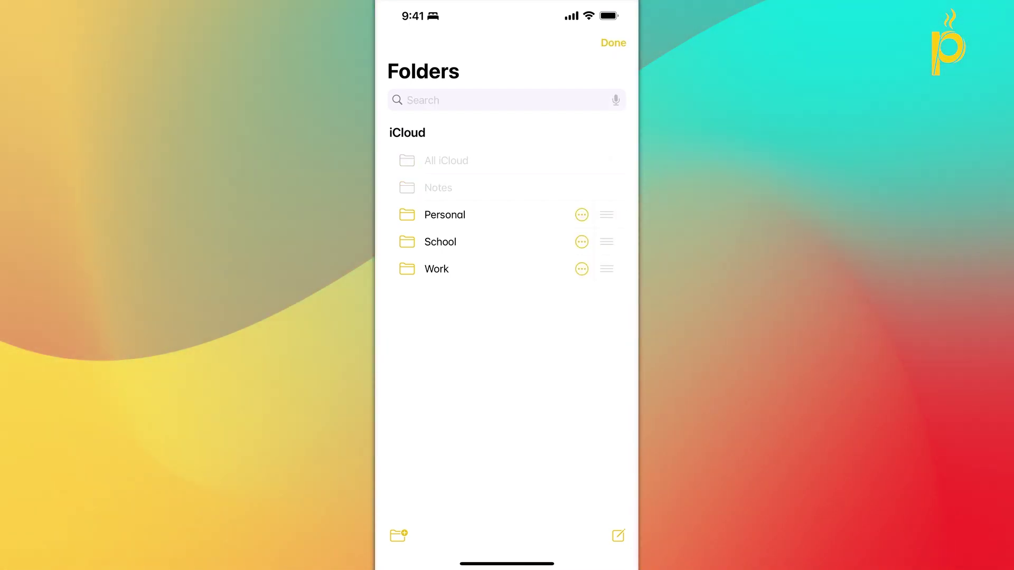
{"action": "left_click_drag", "start_coordinate": [507, 241], "coordinate": [498, 141]}
{"action": "left_click_drag", "start_coordinate": [430, 141], "coordinate": [431, 273]}
{"action": "left_click_drag", "start_coordinate": [431, 188], "coordinate": [453, 215]}
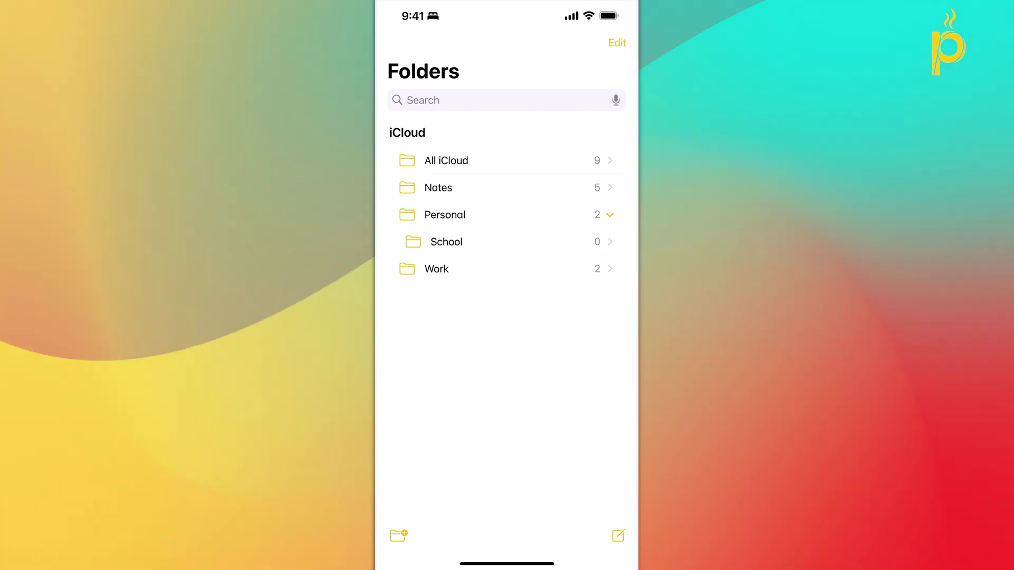
Step: Collapse and expand the Personal folder repeatedly to check its nested subfolder, leaving it expanded
{"action": "left_click", "coordinate": [610, 214]}
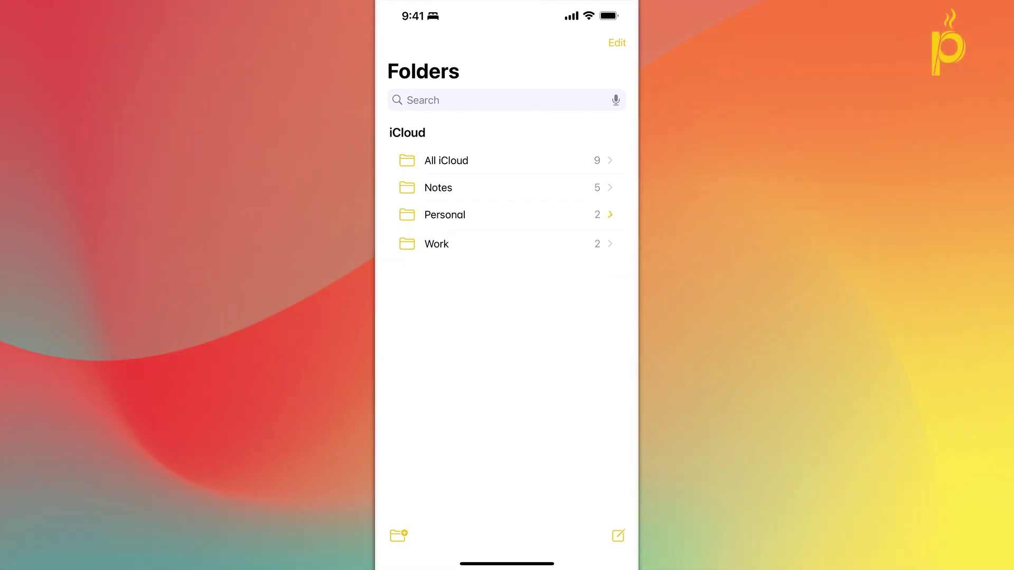
{"action": "left_click", "coordinate": [610, 214]}
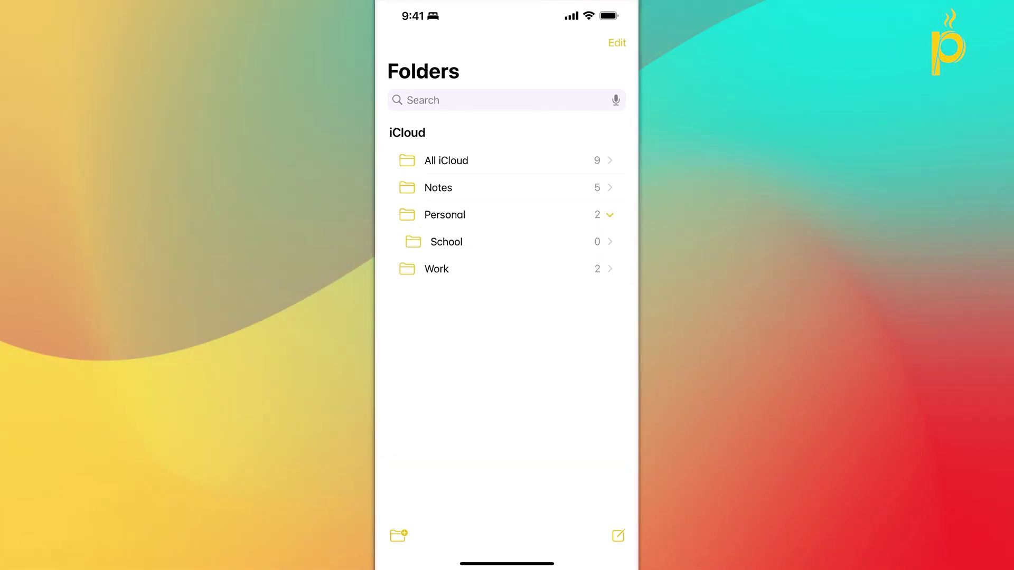
{"action": "left_click", "coordinate": [610, 215]}
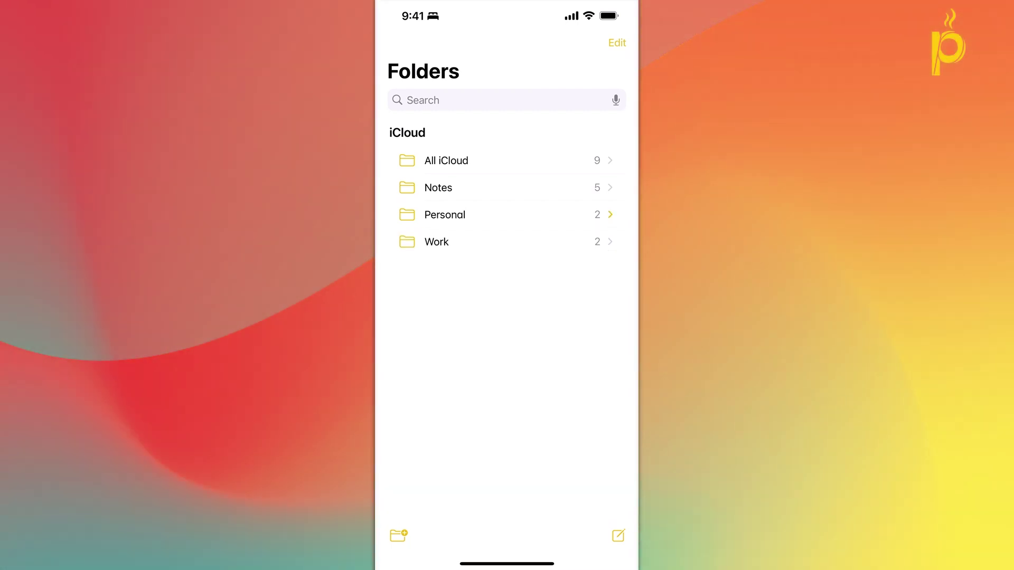
{"action": "left_click", "coordinate": [610, 214]}
{"action": "left_click", "coordinate": [610, 214]}
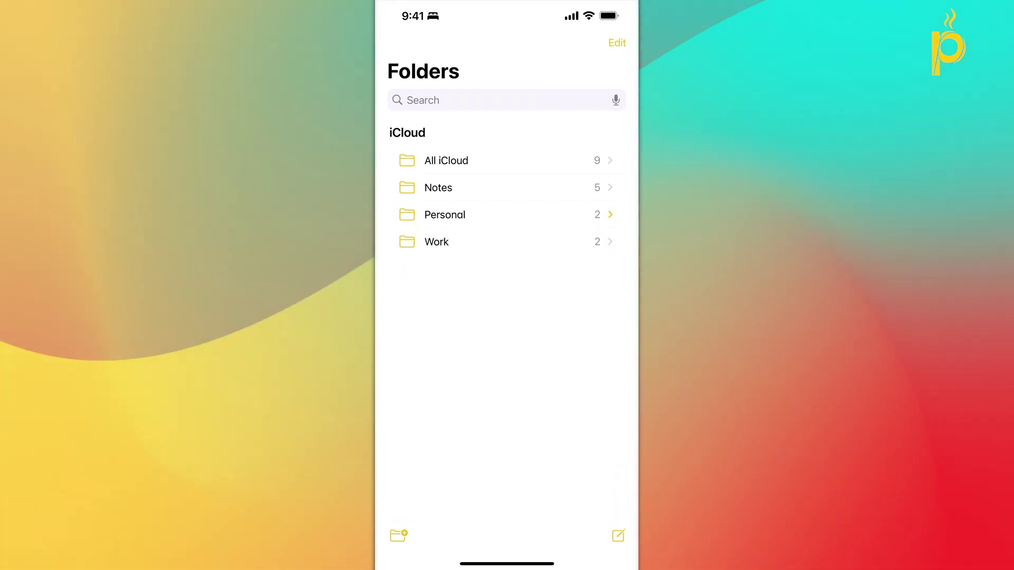
{"action": "left_click", "coordinate": [610, 214]}
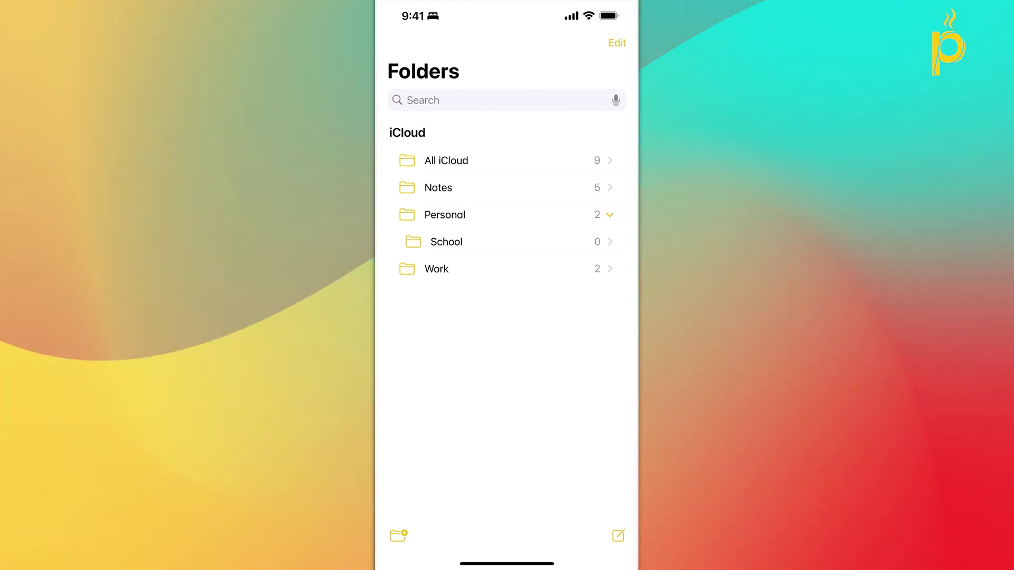
Step: Create a note in the School folder with the title Bday Party
{"action": "left_click", "coordinate": [446, 241]}
{"action": "left_click", "coordinate": [618, 535]}
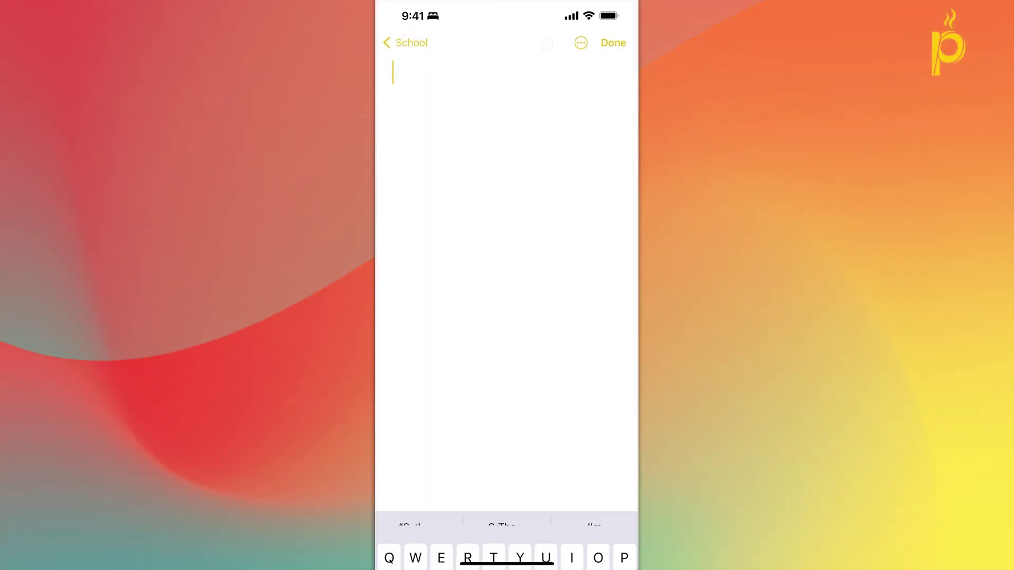
{"action": "type", "text": "Bda"}
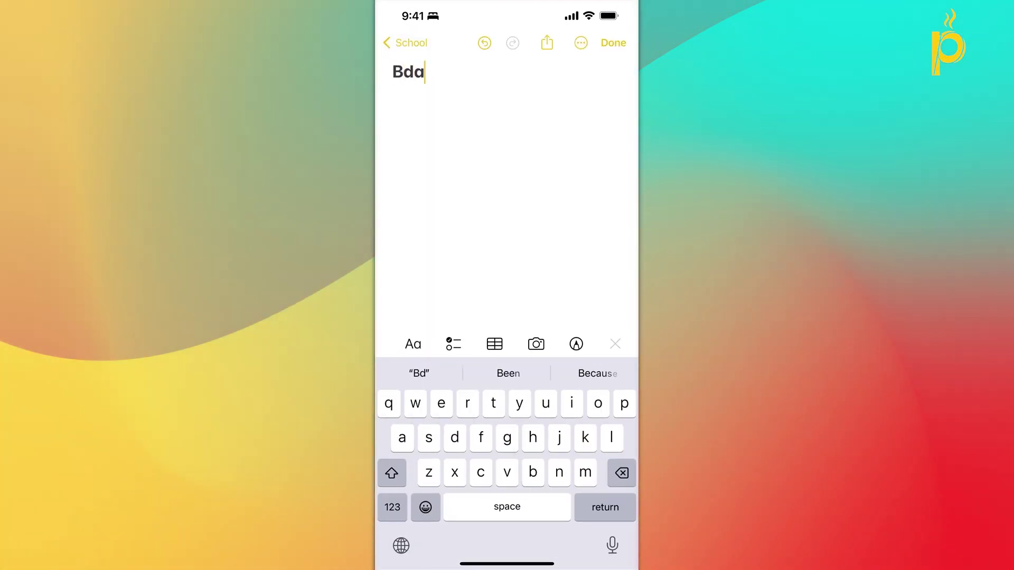
{"action": "type", "text": "y Party"}
{"action": "key", "text": "Return"}
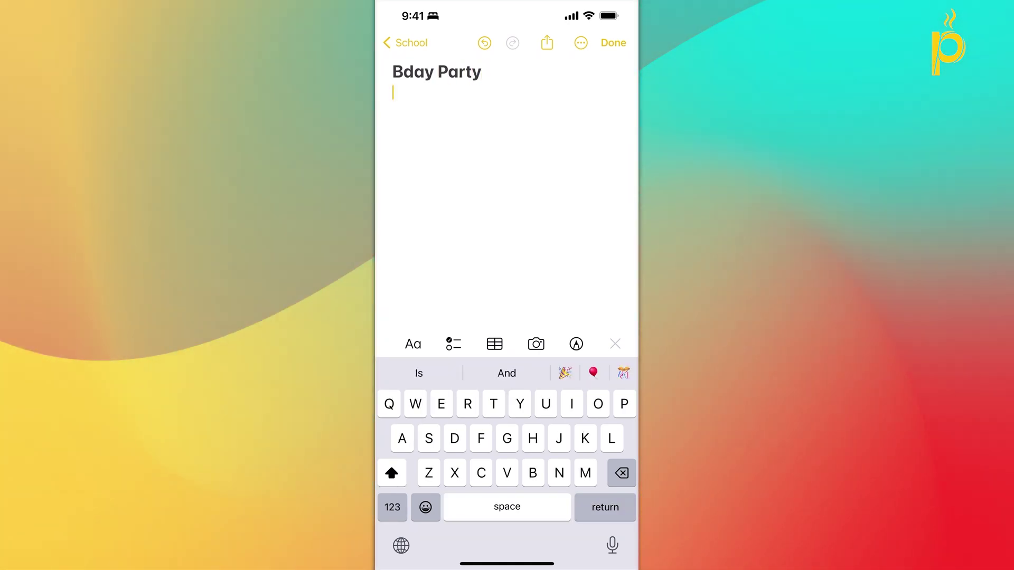
Step: List three guests' first names on separate lines below the Bday Party title
{"action": "type", "text": "Algfred"}
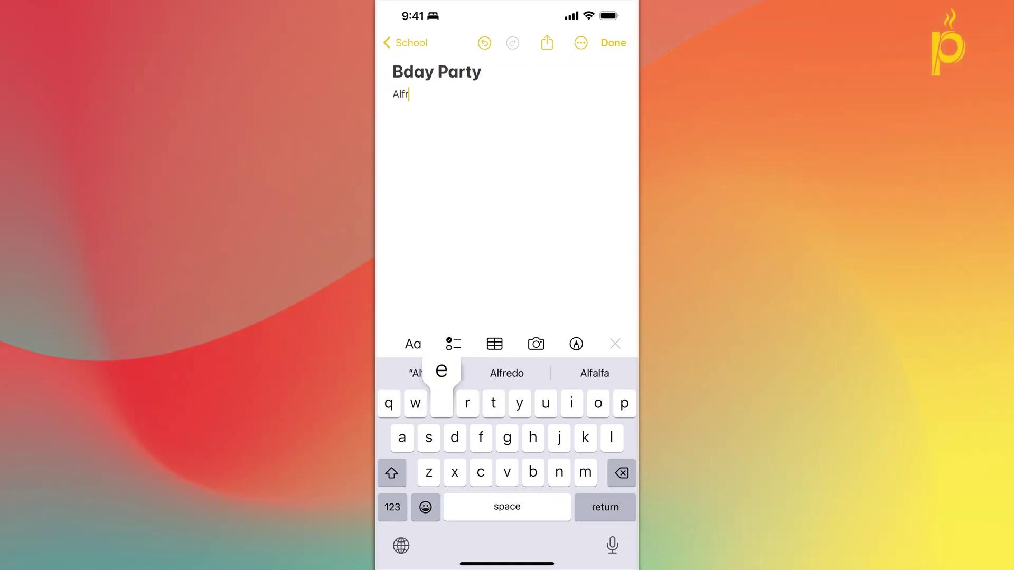
{"action": "key", "text": "Return"}
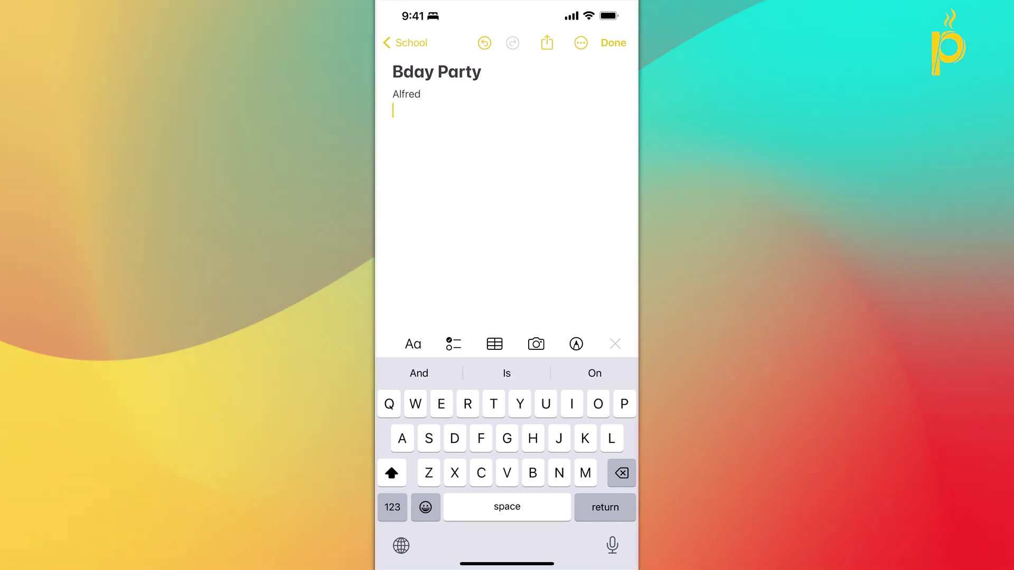
{"action": "type", "text": "Robert"}
{"action": "key", "text": "Return"}
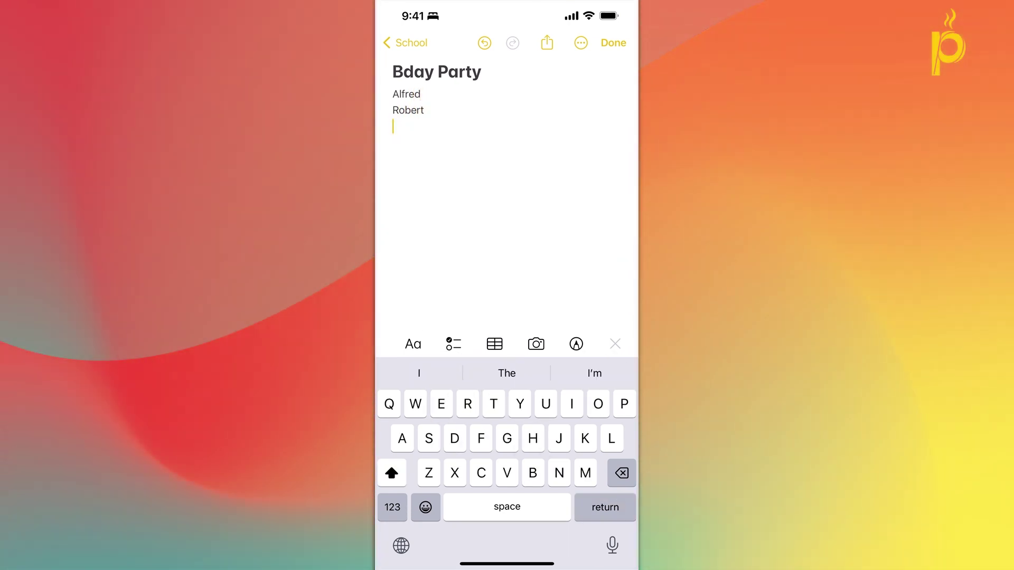
{"action": "type", "text": "Alexa"}
{"action": "key", "text": "Return"}
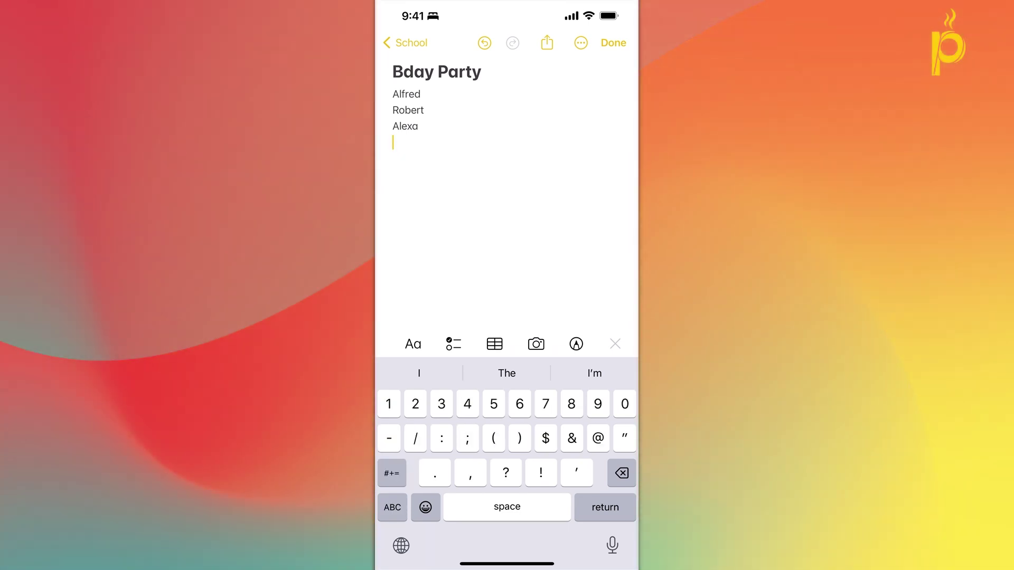
Step: Add the tag #bday under the guest names, then view the notes tagged #bday from the folder list
{"action": "type", "text": "#bday"}
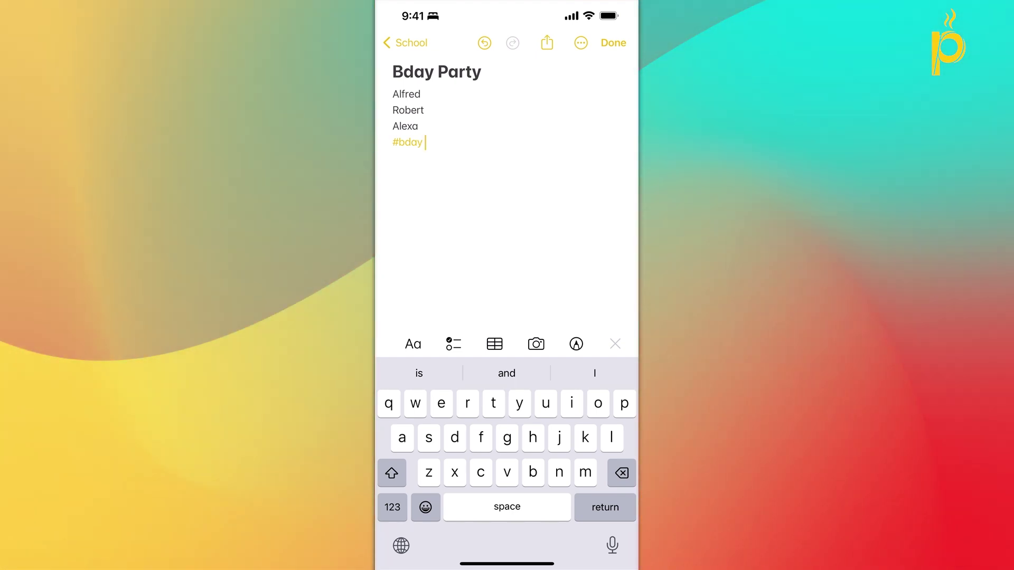
{"action": "left_click", "coordinate": [613, 42]}
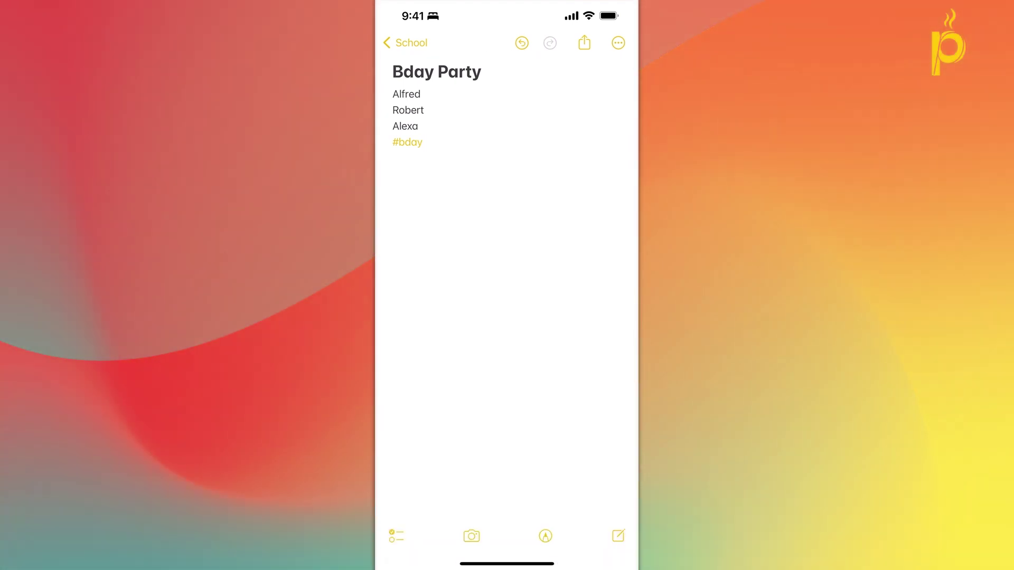
{"action": "left_click", "coordinate": [405, 43]}
{"action": "left_click", "coordinate": [404, 42]}
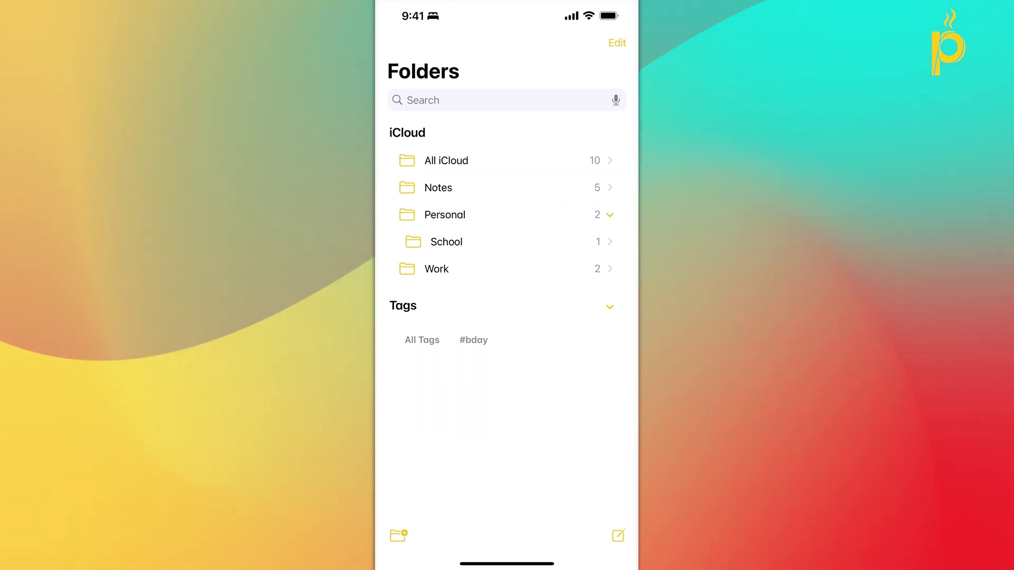
{"action": "left_click", "coordinate": [473, 339]}
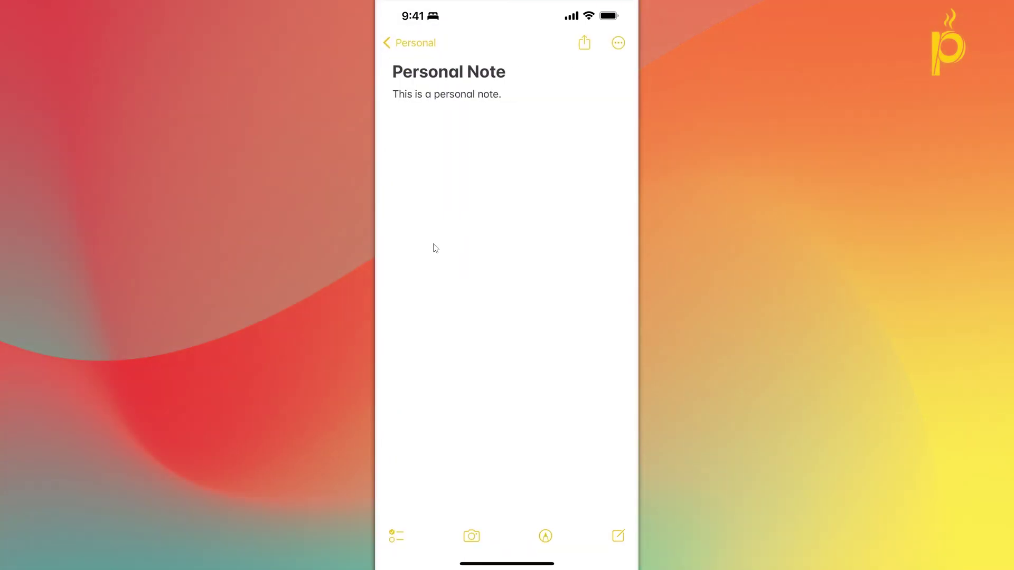
Step: Add the lines "Cake" and "Decorations etc" below the existing text of Personal Note
{"action": "left_click", "coordinate": [435, 248]}
{"action": "key", "text": "Return"}
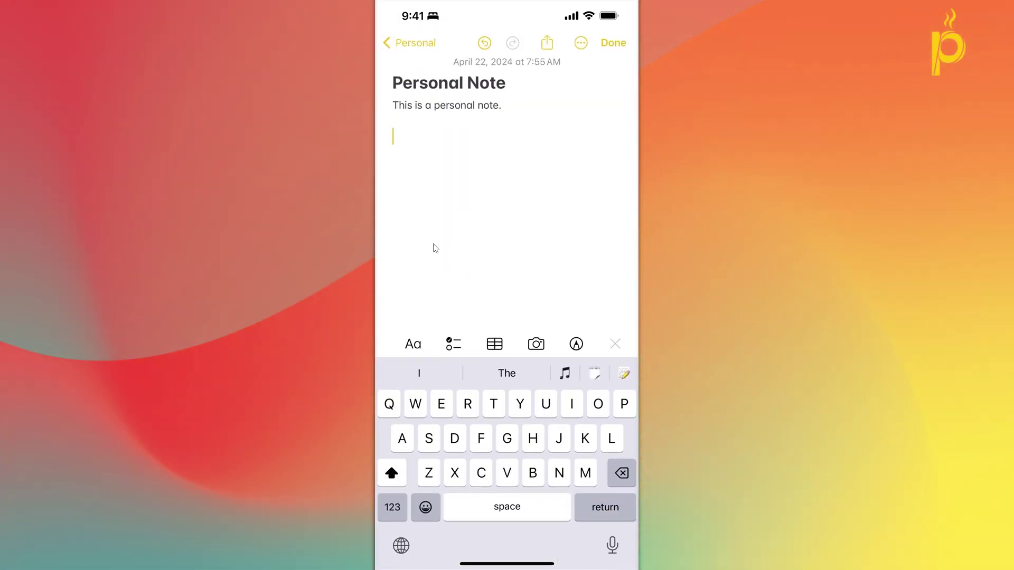
{"action": "type", "text": "Cake"}
{"action": "key", "text": "Return"}
{"action": "type", "text": "Decorations"}
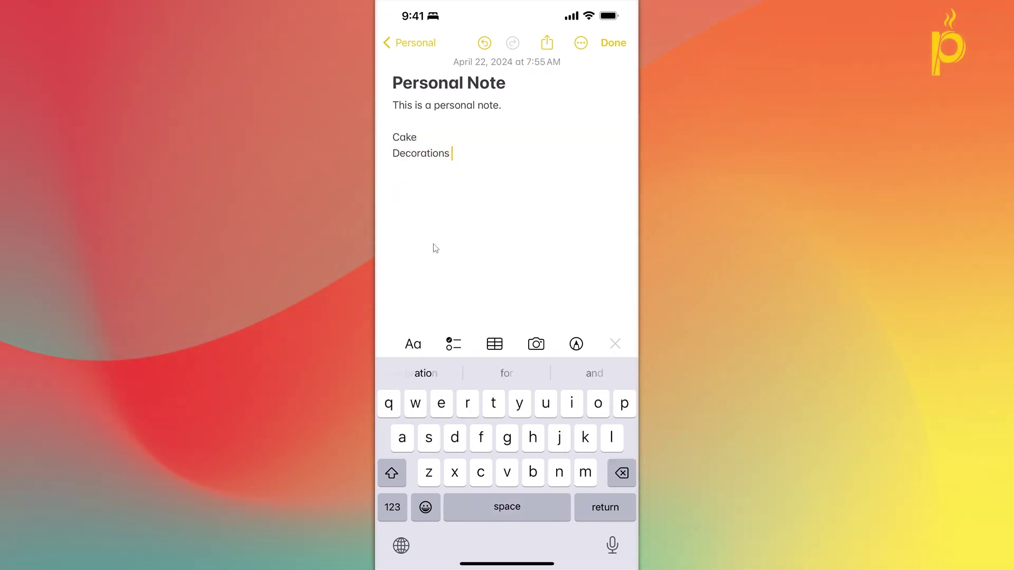
{"action": "type", "text": " etc"}
{"action": "key", "text": "Return"}
Step: Tag Personal Note with #bday on a new line and return to the folder list
{"action": "type", "text": "#"}
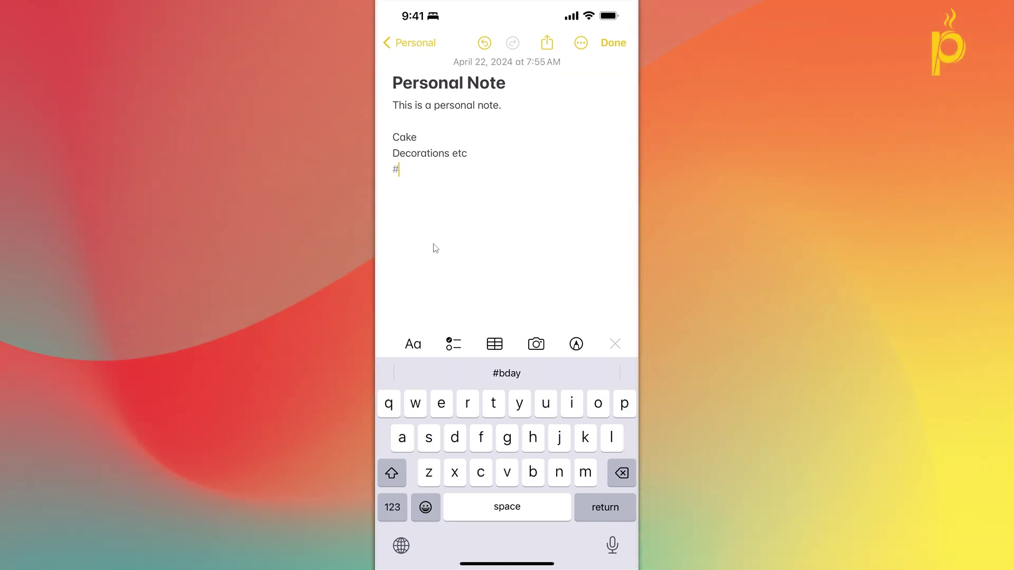
{"action": "type", "text": "bday"}
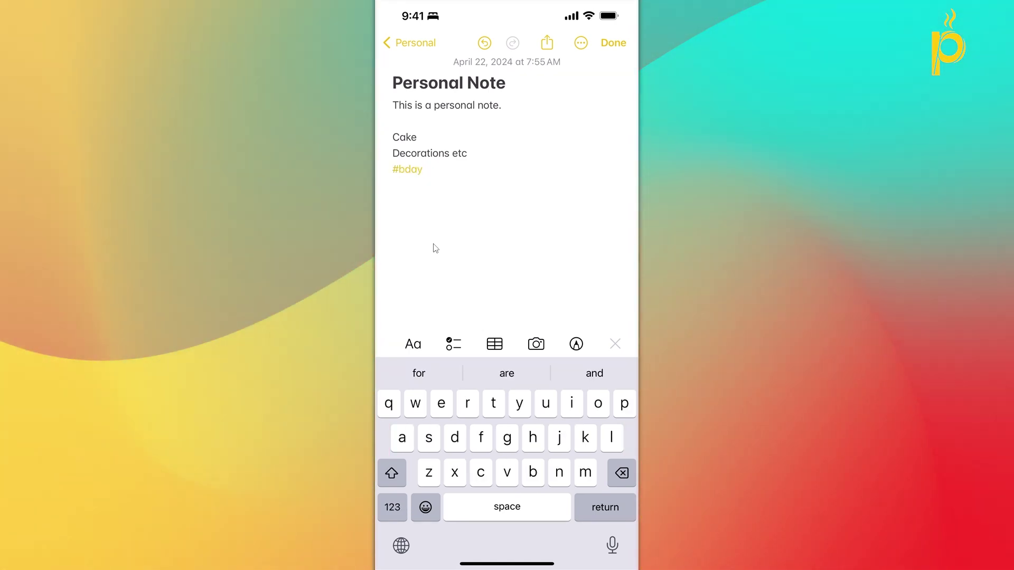
{"action": "key", "text": "Escape"}
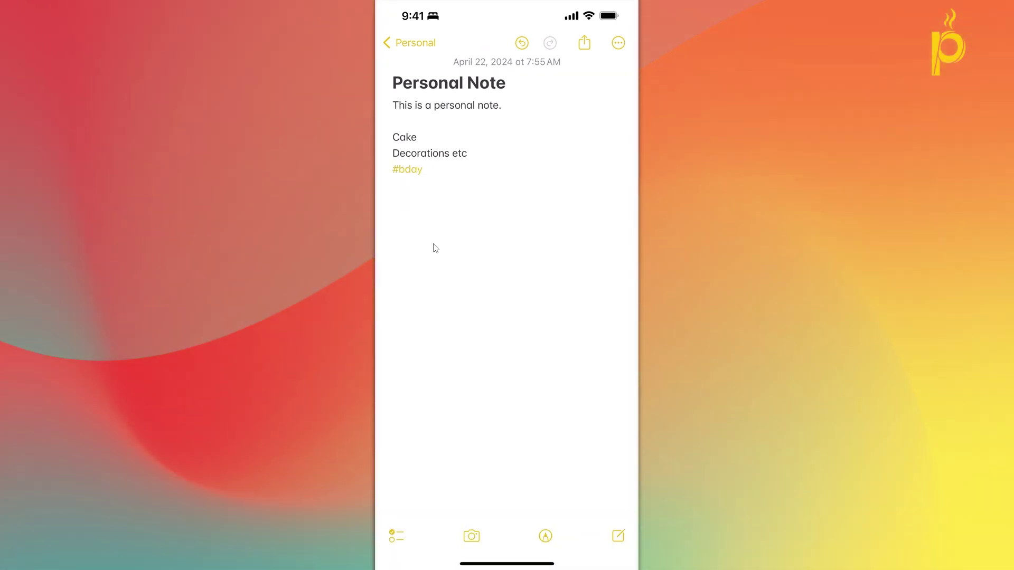
{"action": "key", "text": "Escape"}
{"action": "key", "text": "Escape"}
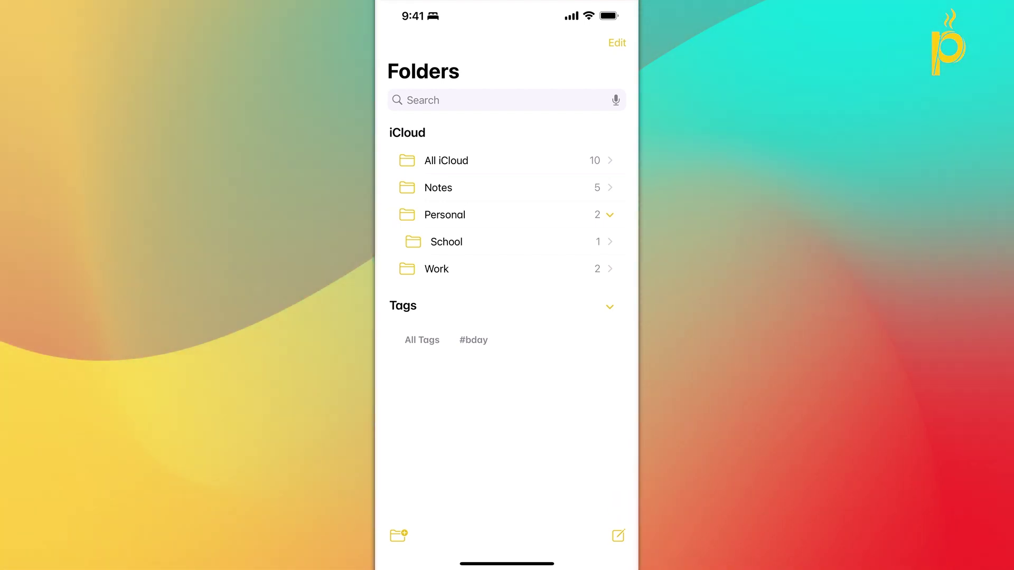
Step: Start a new folder with the name Fitness
{"action": "left_click", "coordinate": [398, 536]}
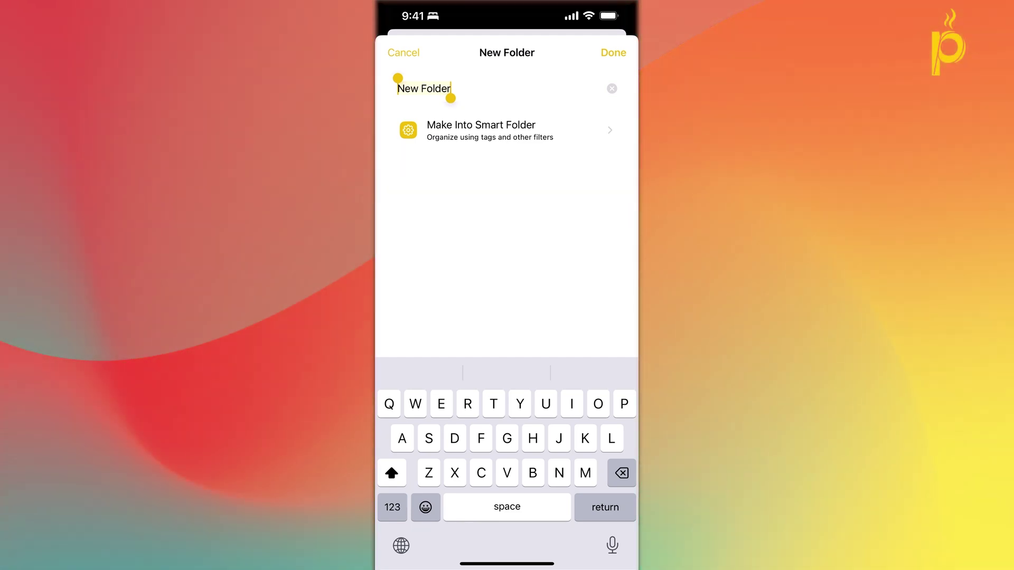
{"action": "type", "text": "Fitness"}
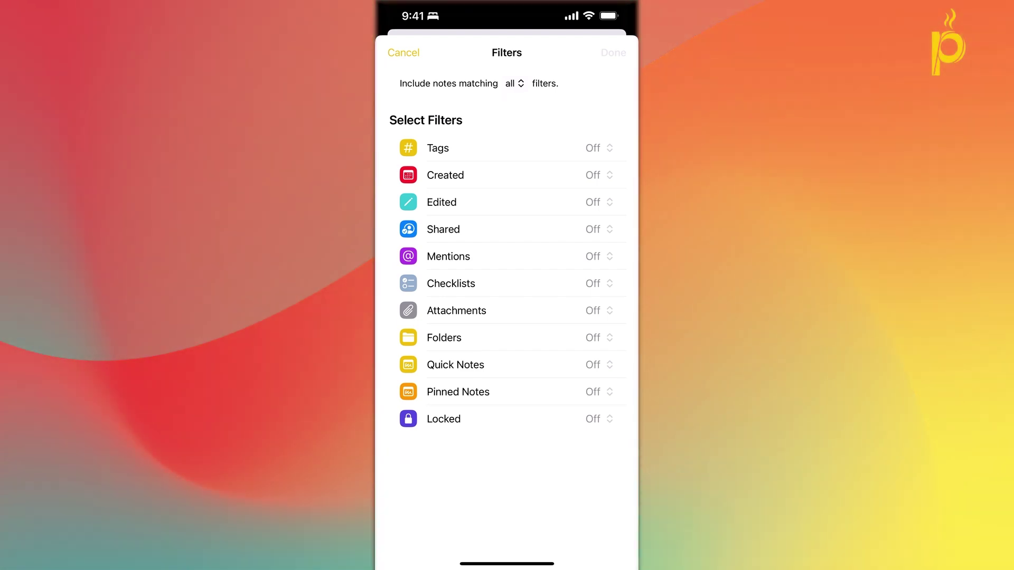
Step: Replace the new folder's name with Birthday Party and open its smart folder filters
{"action": "left_click", "coordinate": [423, 89]}
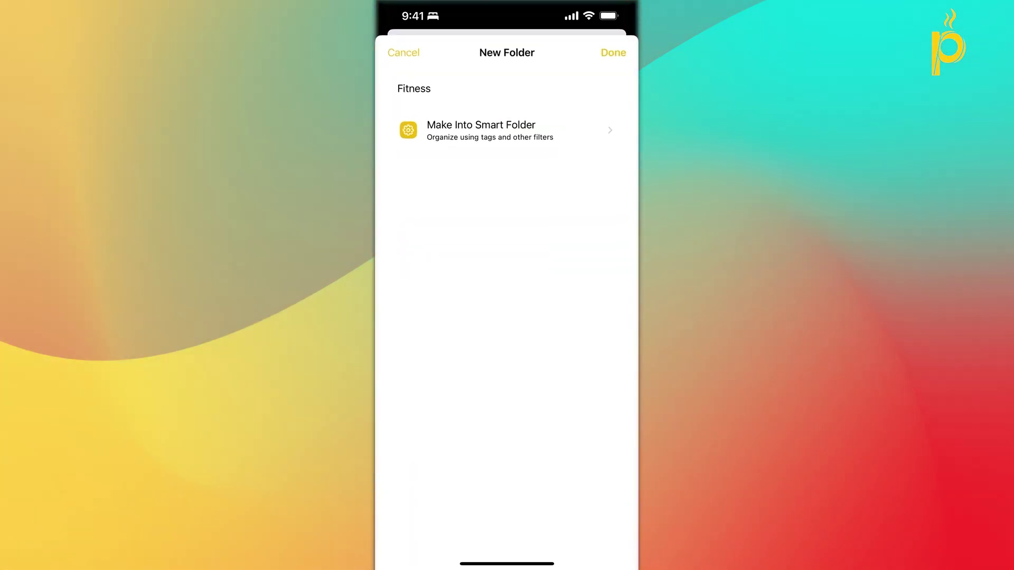
{"action": "left_click", "coordinate": [611, 87]}
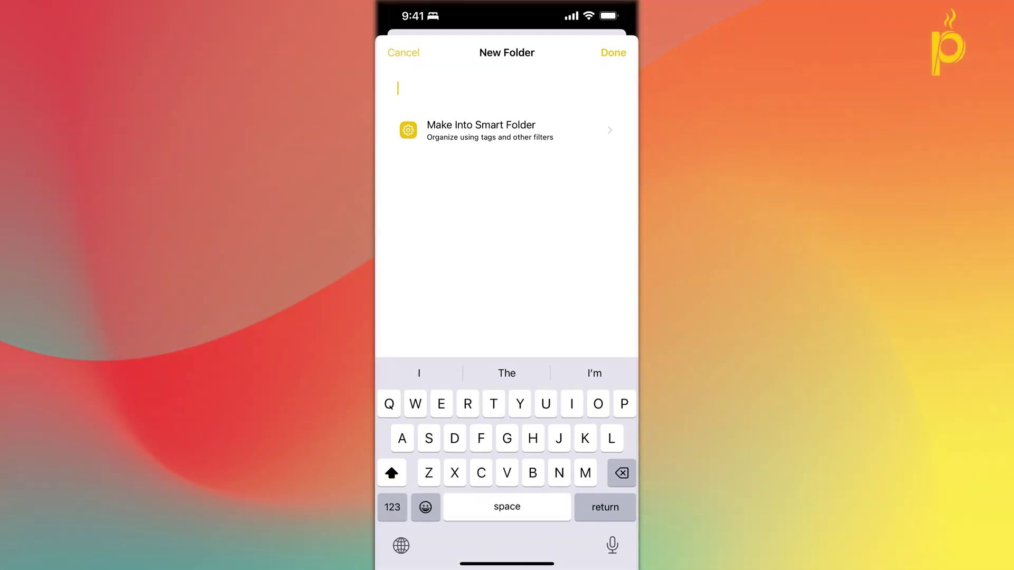
{"action": "type", "text": "Bi"}
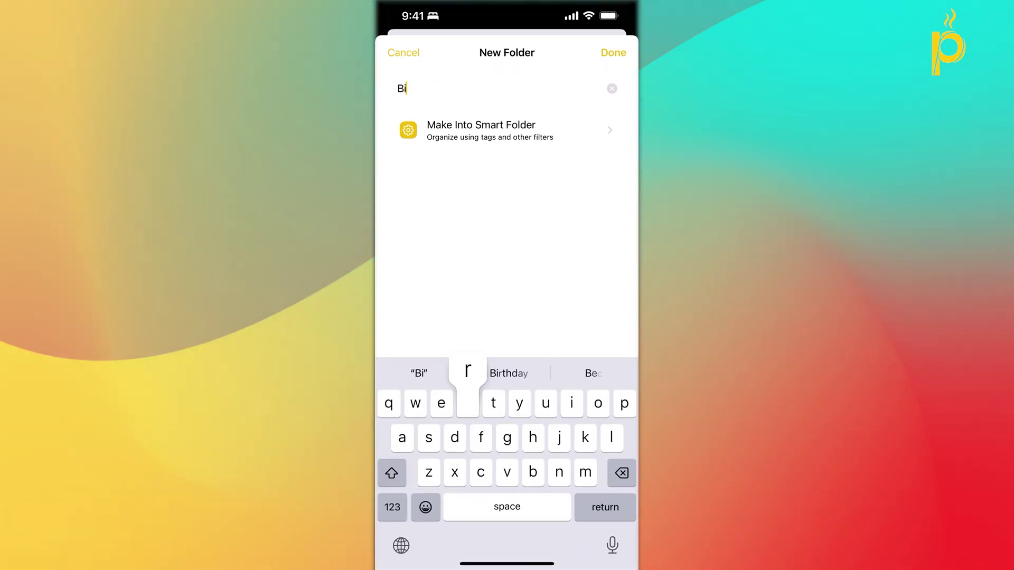
{"action": "type", "text": "rthday Party"}
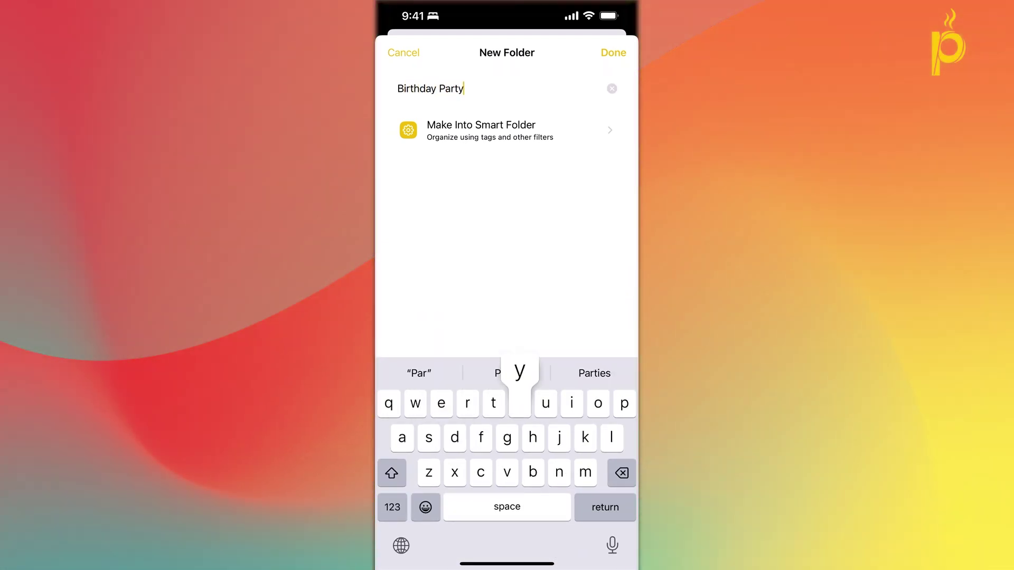
{"action": "left_click", "coordinate": [481, 130]}
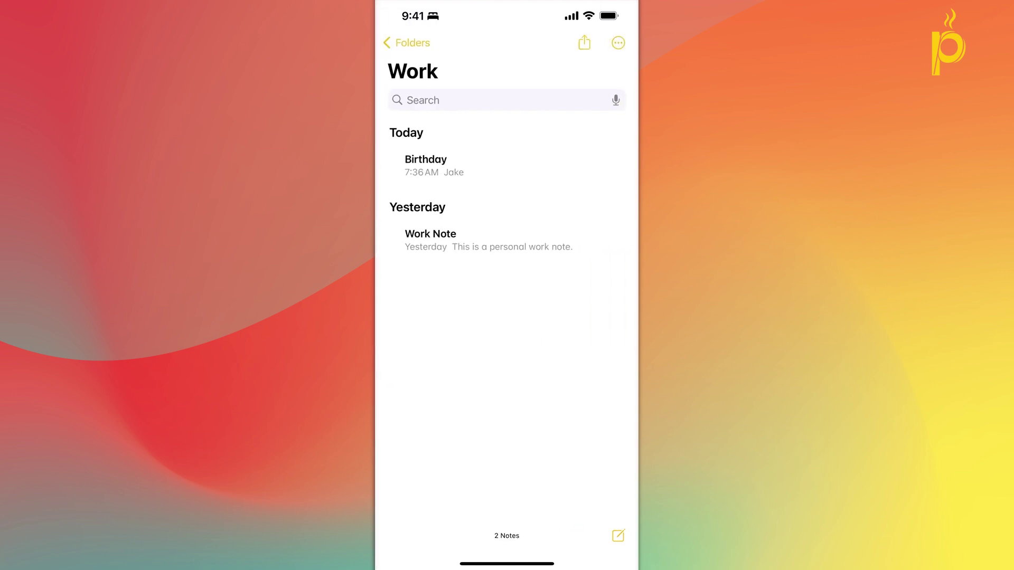
Step: Tag Work Note in the Work folder with #bday on a new line and return to the folder list
{"action": "left_click", "coordinate": [527, 94]}
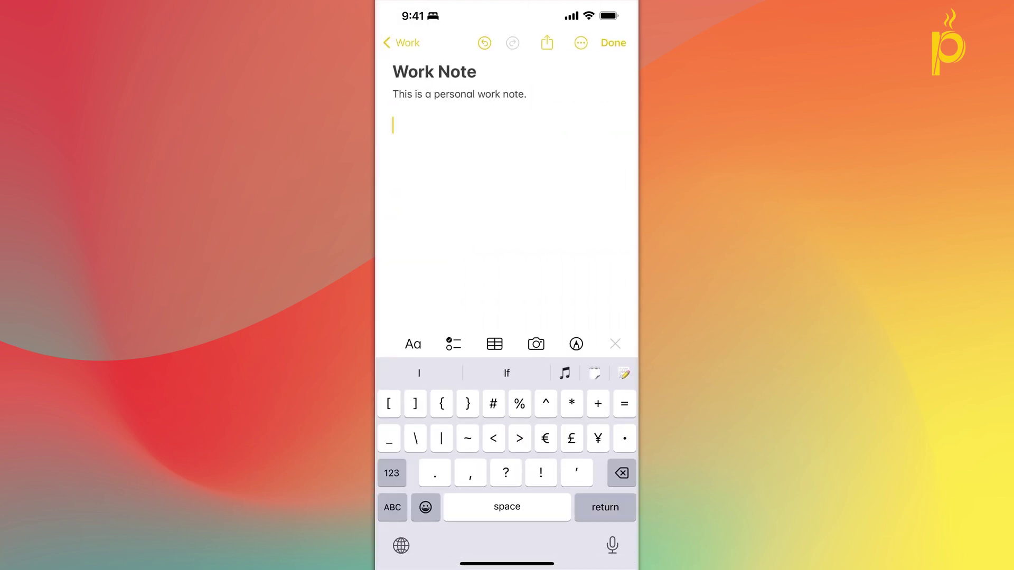
{"action": "left_click", "coordinate": [613, 43]}
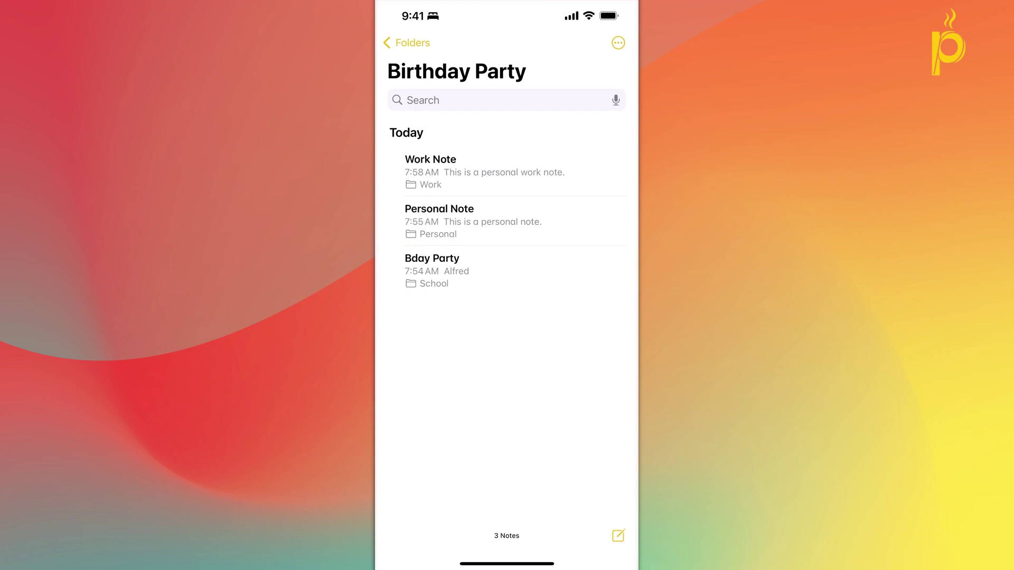
{"action": "left_click", "coordinate": [405, 43]}
Step: Start a smart folder named School and view the date options of its Edited filter
{"action": "left_click", "coordinate": [396, 534]}
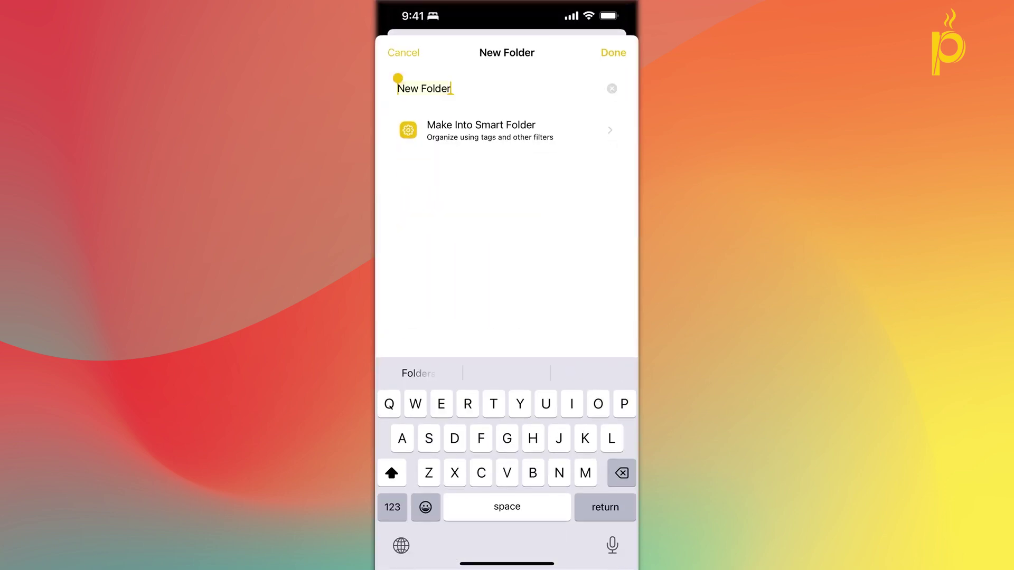
{"action": "key", "text": "BackSpace"}
{"action": "type", "text": "Scho"}
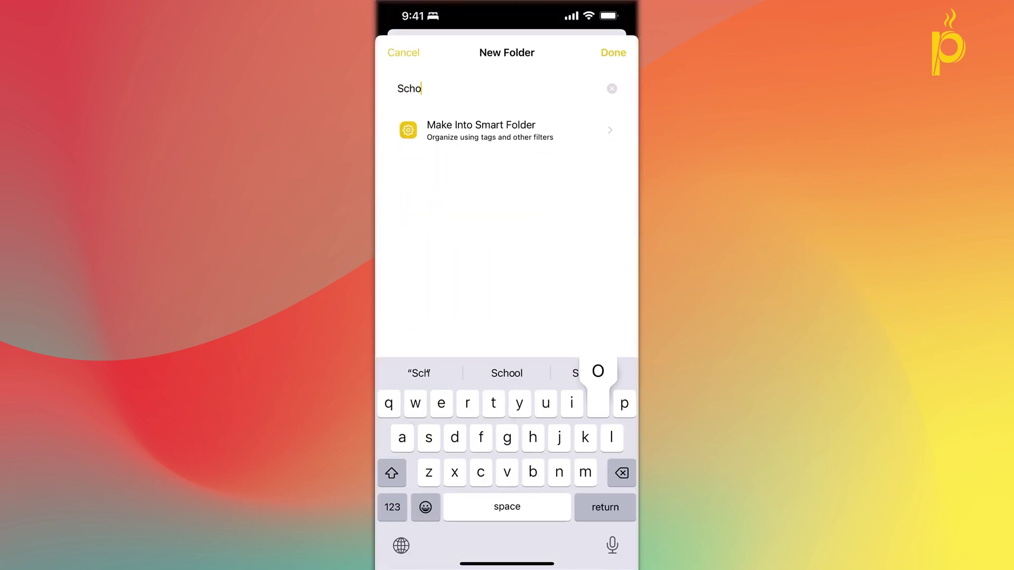
{"action": "type", "text": "ol"}
{"action": "left_click", "coordinate": [481, 130]}
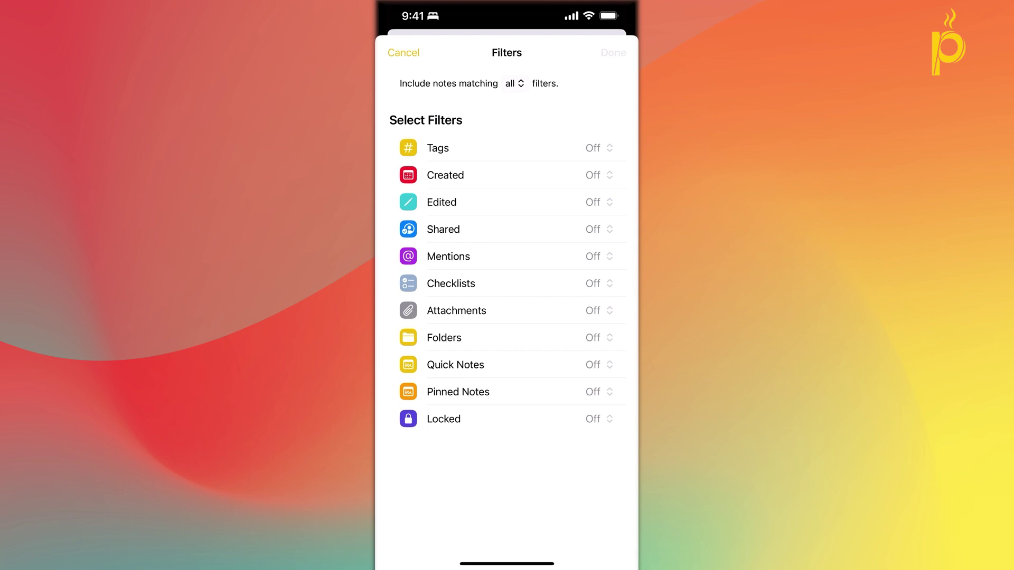
{"action": "left_click", "coordinate": [598, 203]}
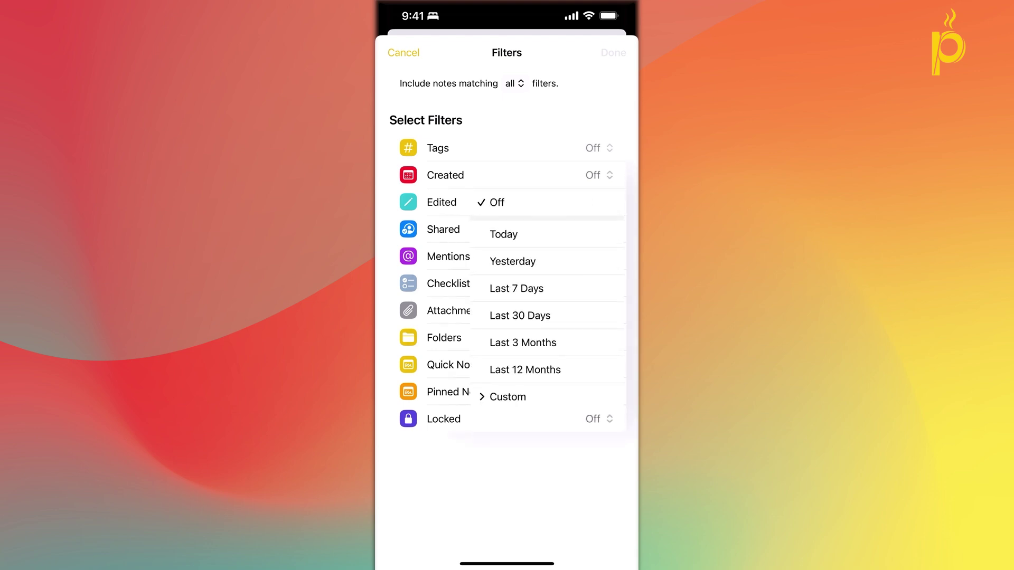
{"action": "left_click_drag", "start_coordinate": [547, 260], "coordinate": [546, 343]}
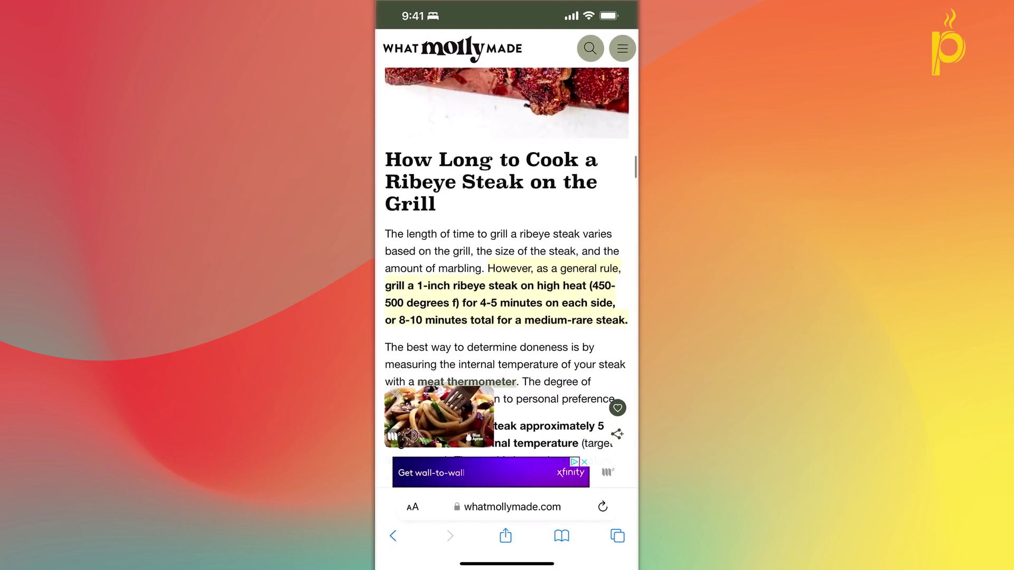
Step: Start a new Quick Note while the whatmollymade.com ribeye grilling page is open in the web browser
{"action": "scroll", "coordinate": [507, 264], "scroll_direction": "down", "scroll_amount": 10}
{"action": "scroll", "coordinate": [507, 264], "scroll_direction": "up", "scroll_amount": 10}
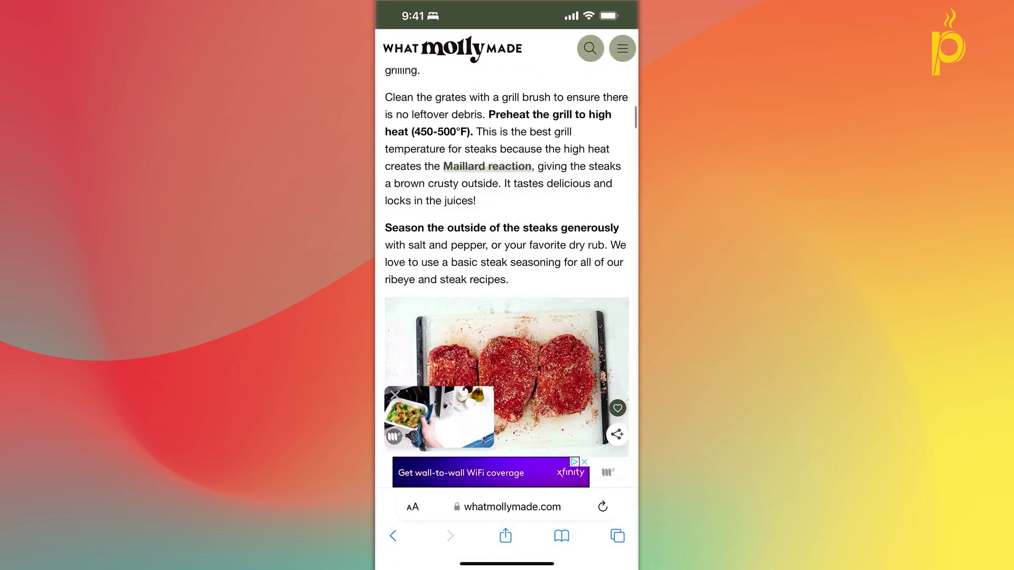
{"action": "scroll", "coordinate": [507, 264], "scroll_direction": "up", "scroll_amount": 5}
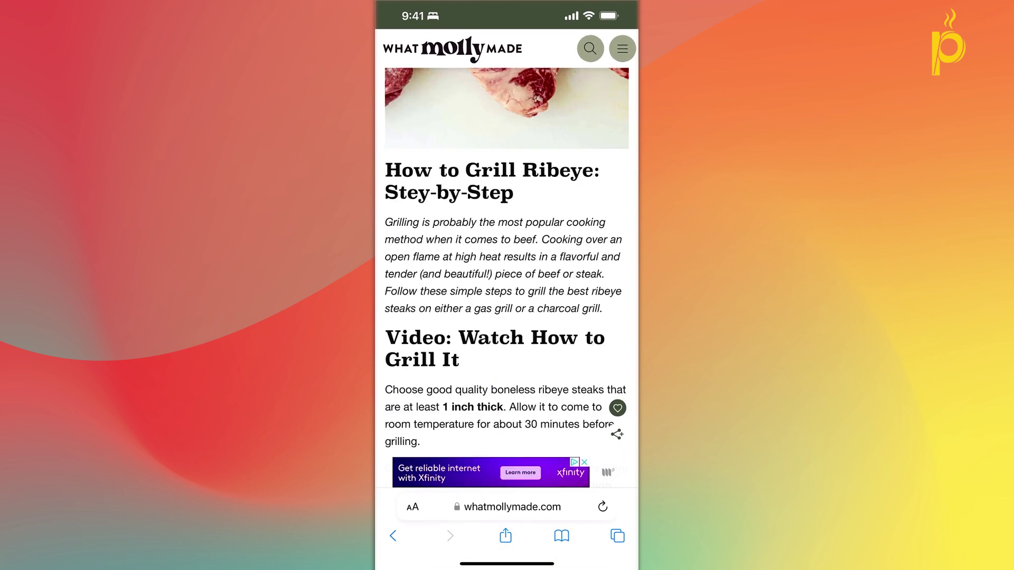
{"action": "scroll", "coordinate": [507, 264], "scroll_direction": "up", "scroll_amount": 6}
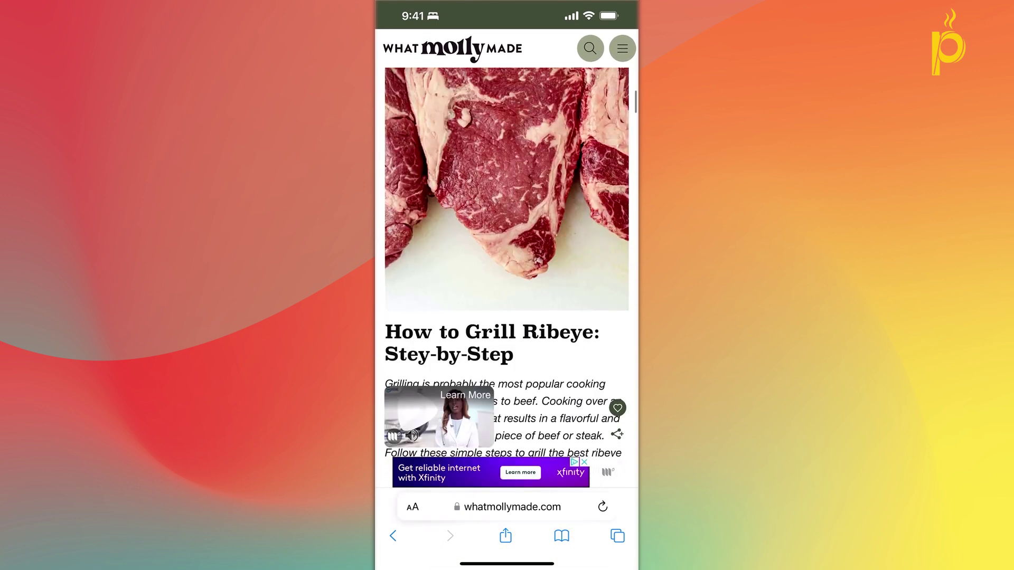
{"action": "left_click_drag", "start_coordinate": [607, 10], "coordinate": [607, 264]}
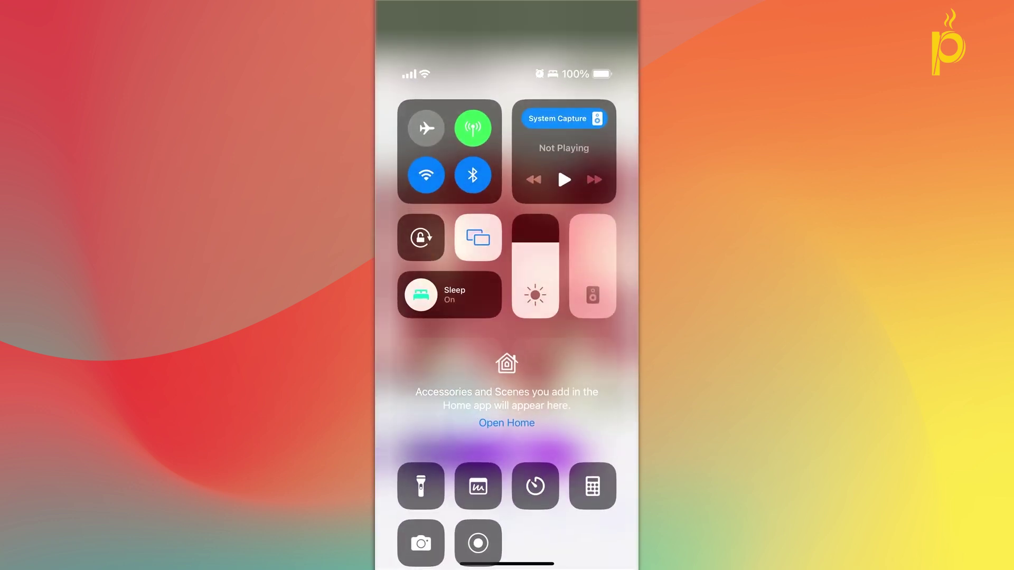
{"action": "scroll", "coordinate": [507, 317], "scroll_direction": "down", "scroll_amount": 2}
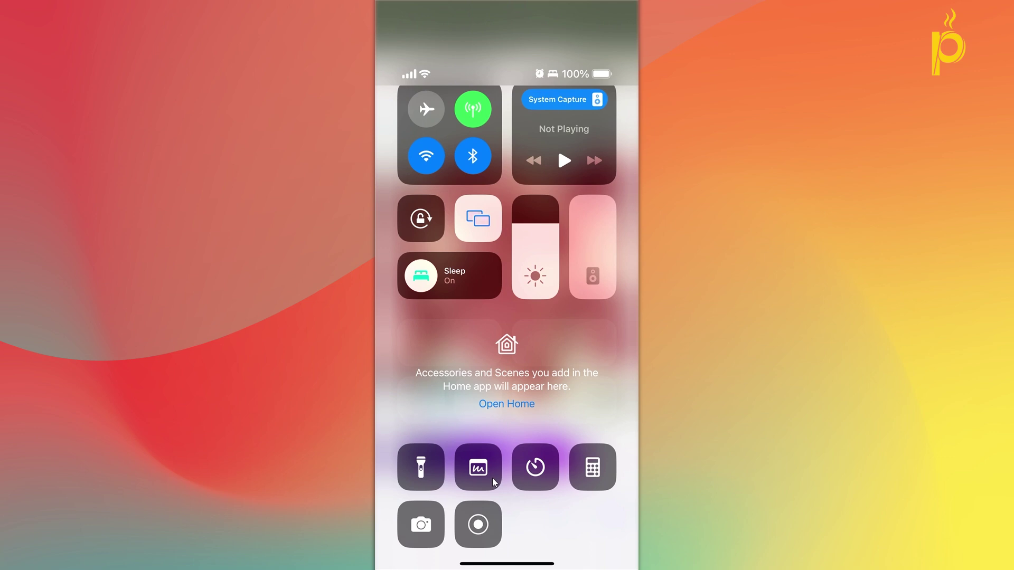
{"action": "left_click", "coordinate": [478, 467]}
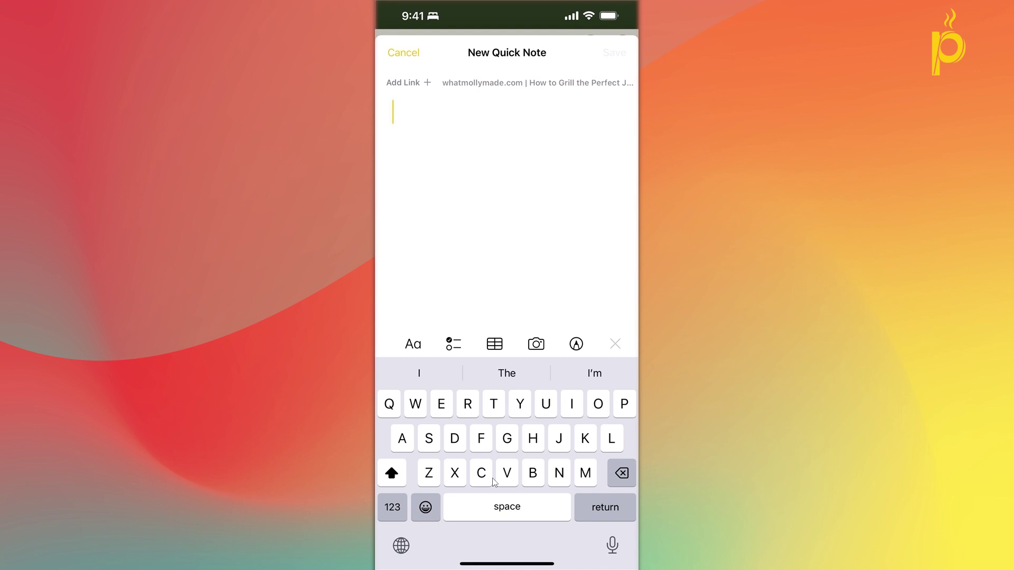
Step: Write "Steak" as the Quick Note's title with the line "Grill 15 min at 250F" below it, and save it
{"action": "type", "text": "Steak"}
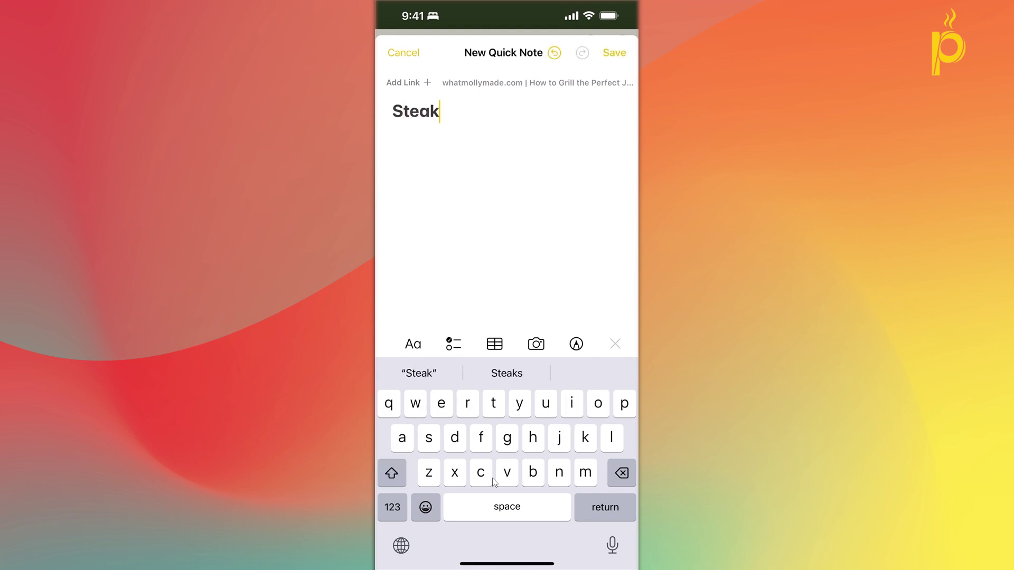
{"action": "key", "text": "Return"}
{"action": "type", "text": "Grill "}
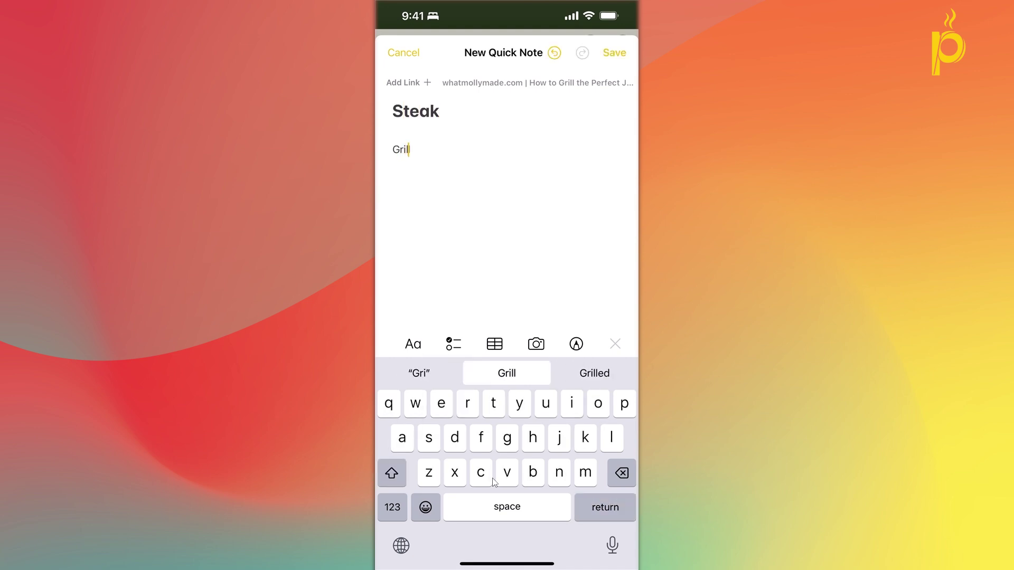
{"action": "type", "text": "15 "}
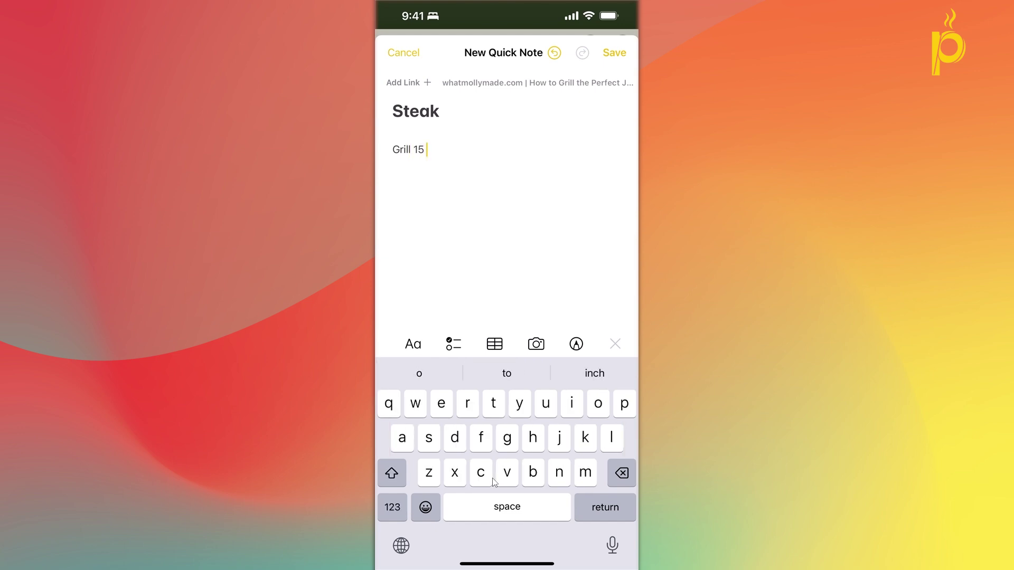
{"action": "type", "text": "min at "}
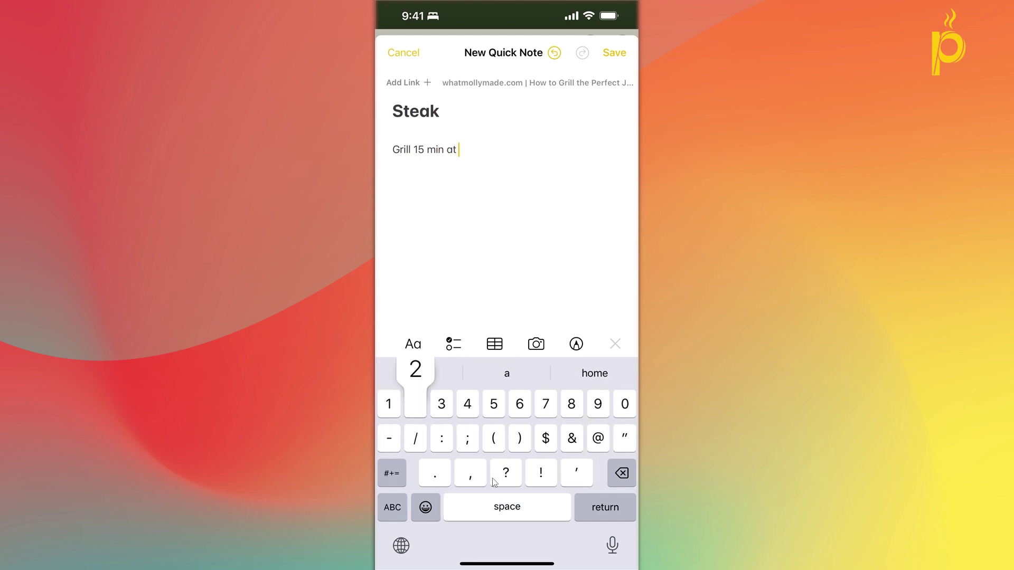
{"action": "type", "text": "250F"}
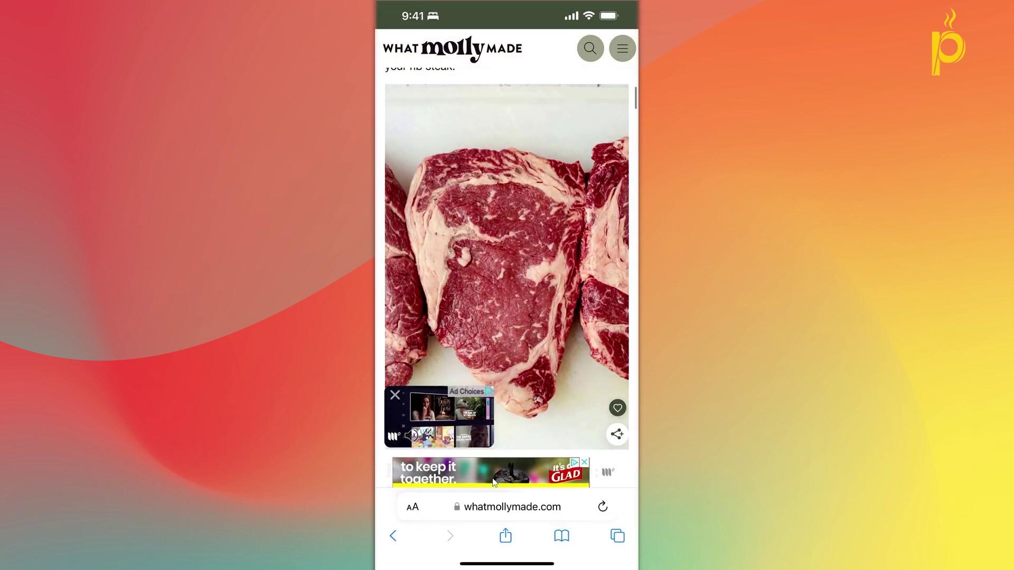
Step: Open the saved Steak note in Quick Notes and add the #bday tag on a new line
{"action": "key", "text": "super+1"}
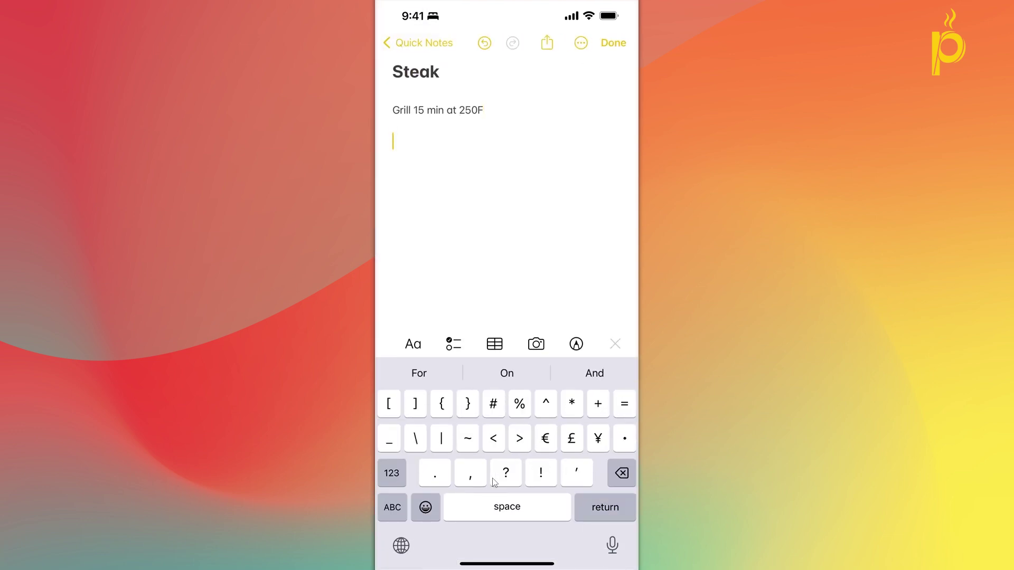
{"action": "type", "text": "#bday"}
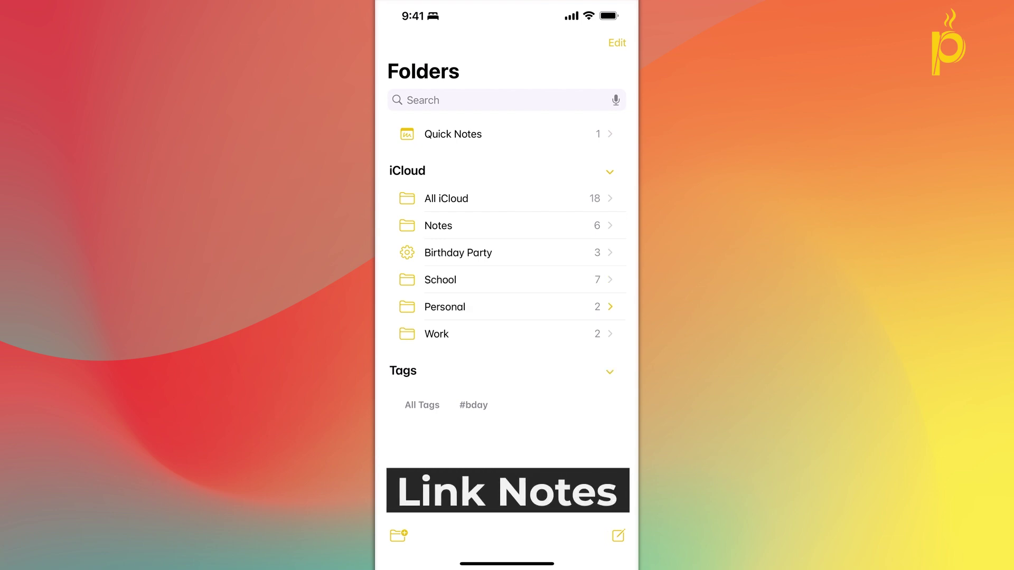
Step: Create a new note in the School folder titled "Table Contents" and begin a line below the title
{"action": "left_click", "coordinate": [506, 279]}
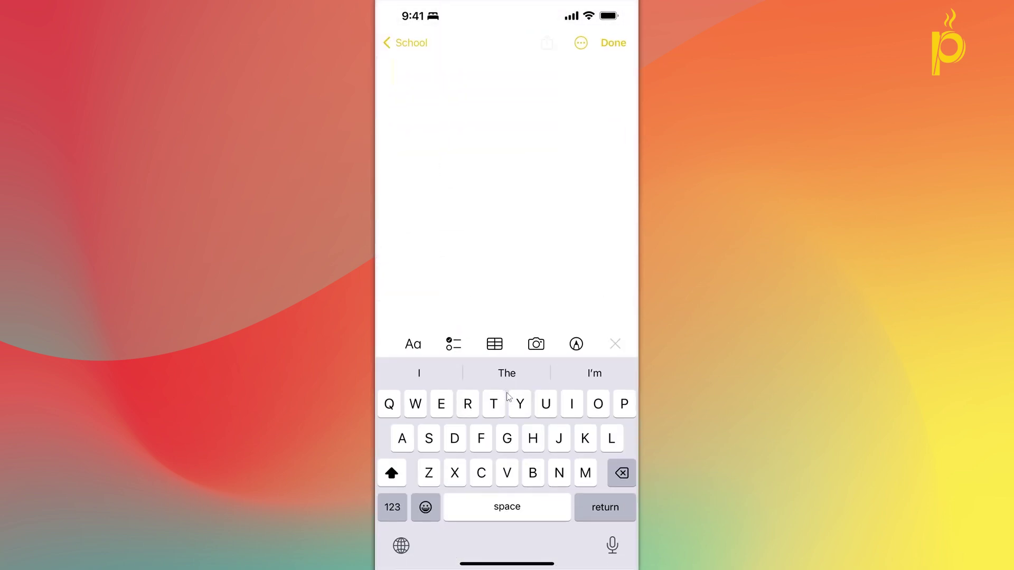
{"action": "type", "text": "Table Conte"}
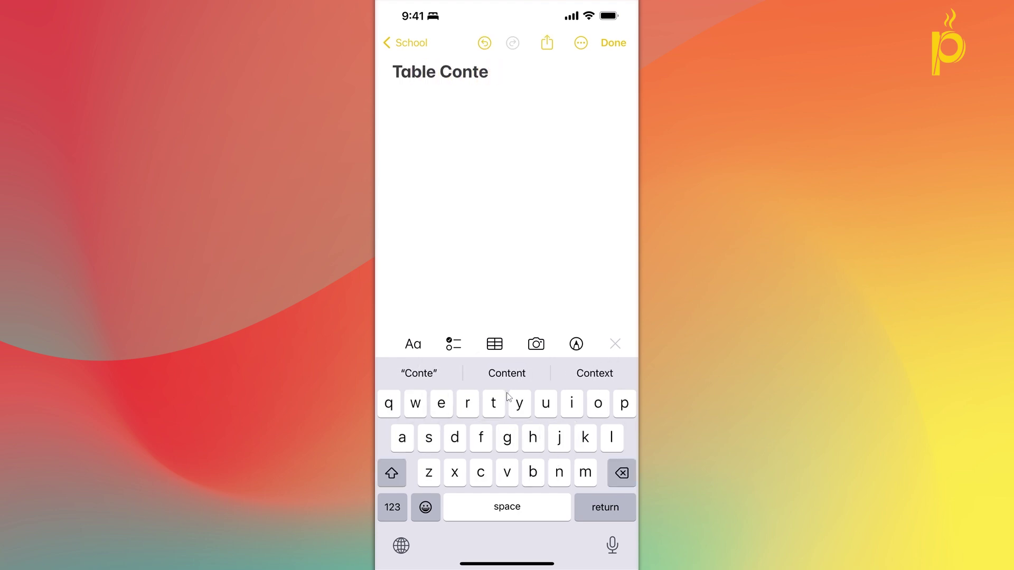
{"action": "type", "text": "nts"}
{"action": "key", "text": "Return"}
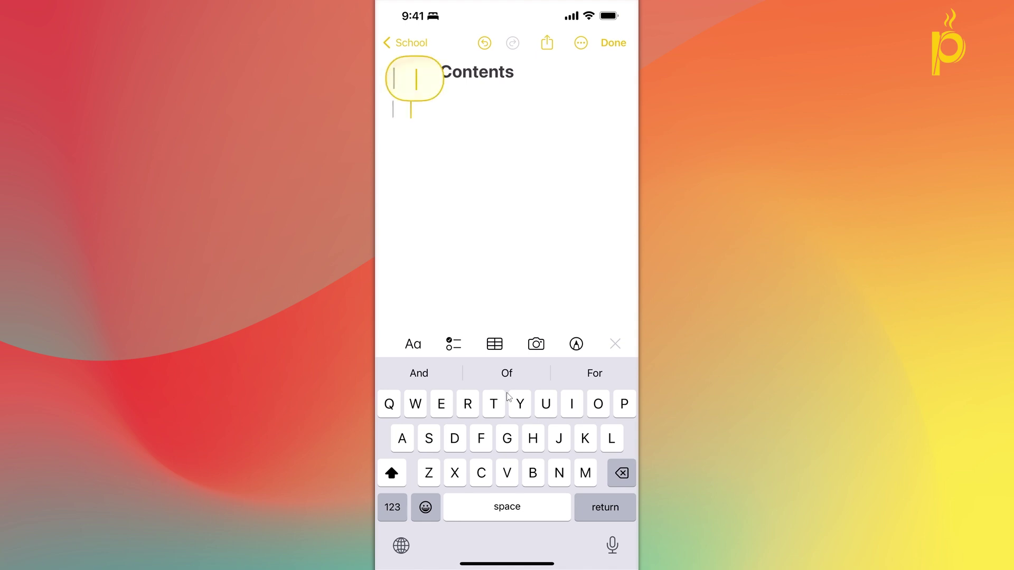
Step: Add a link to the Math note below the Table Contents title, using the note title as its name
{"action": "left_click_drag", "start_coordinate": [413, 90], "coordinate": [413, 90]}
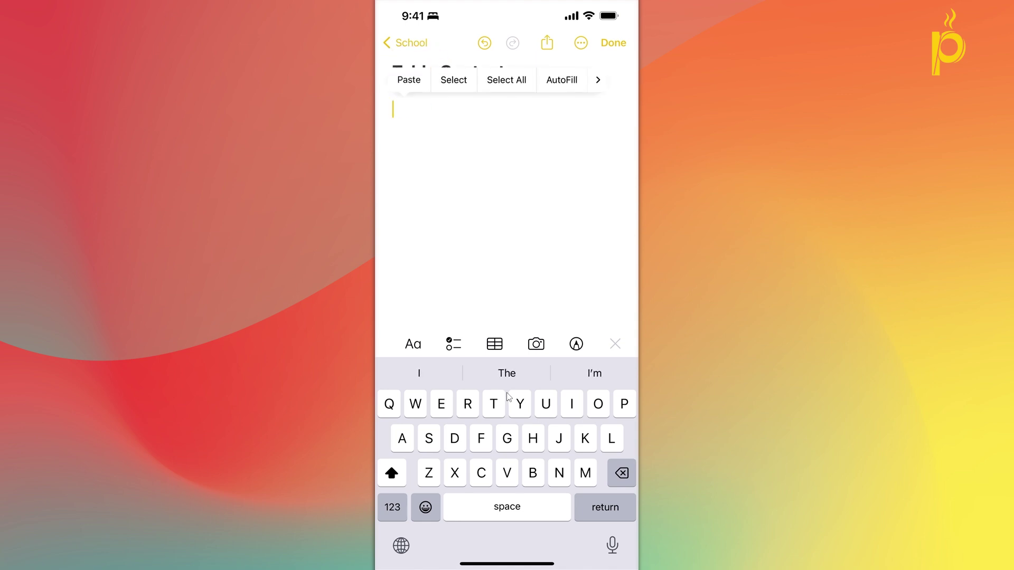
{"action": "left_click", "coordinate": [598, 79]}
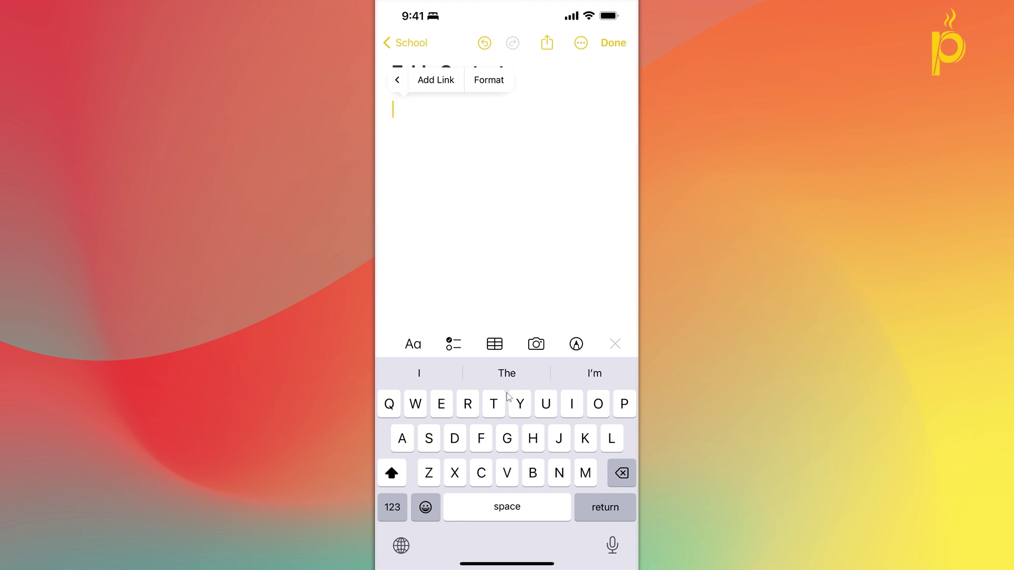
{"action": "left_click", "coordinate": [436, 80]}
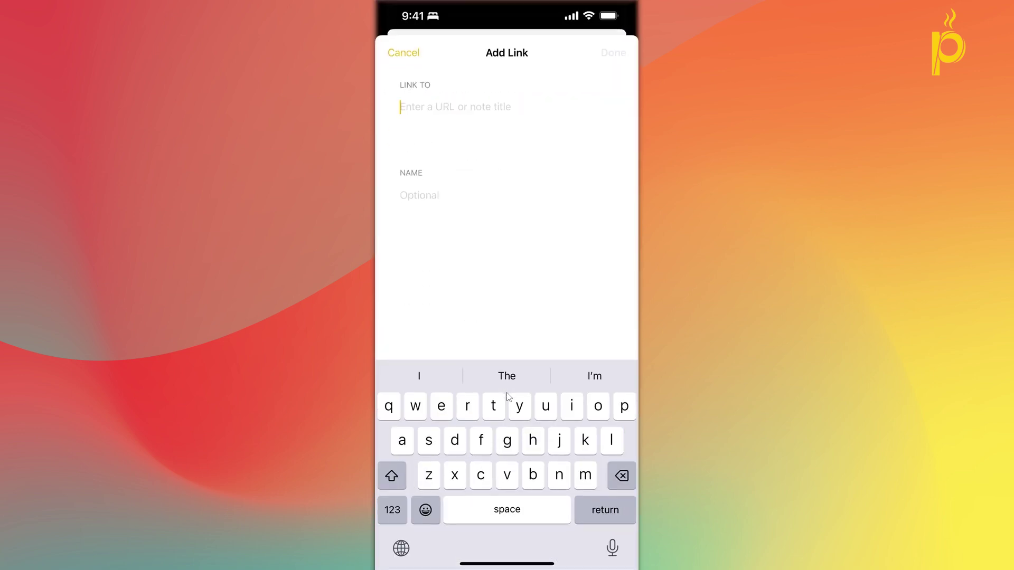
{"action": "type", "text": "math"}
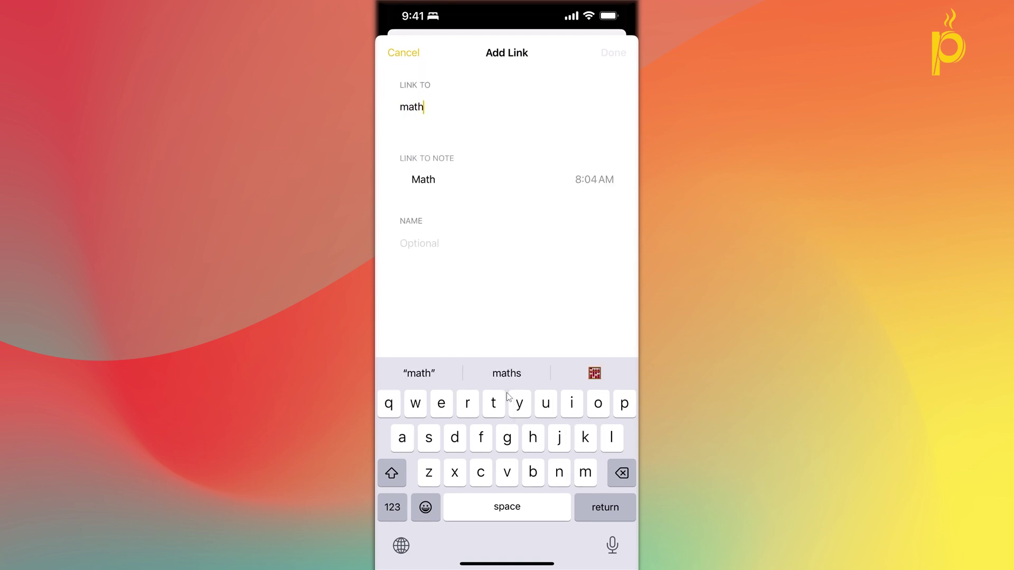
{"action": "key", "text": "Return"}
{"action": "key", "text": "Return"}
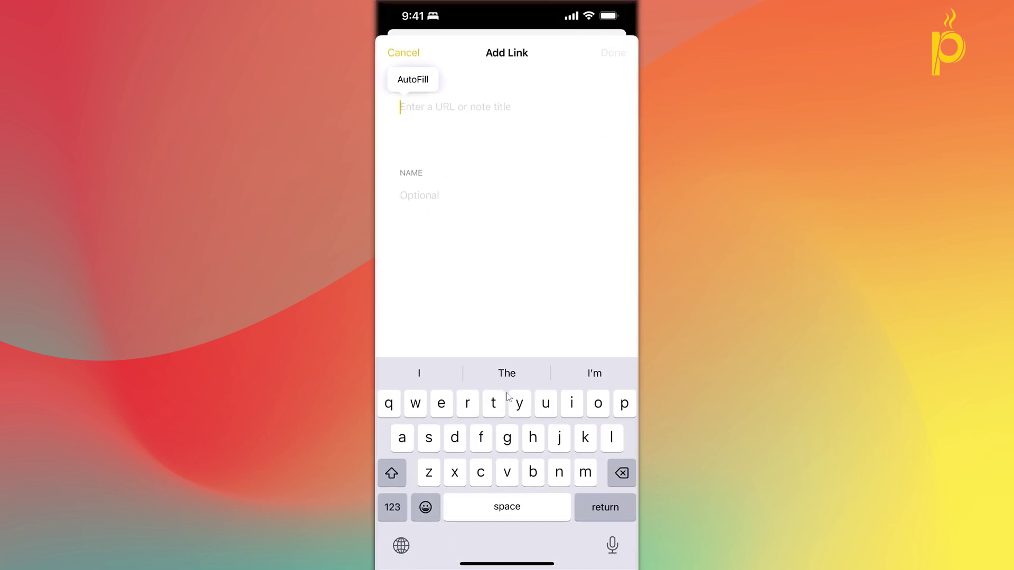
Step: Add a link to the English 101 note below the Math link, using the note title as its name
{"action": "type", "text": "english"}
{"action": "key", "text": "Return"}
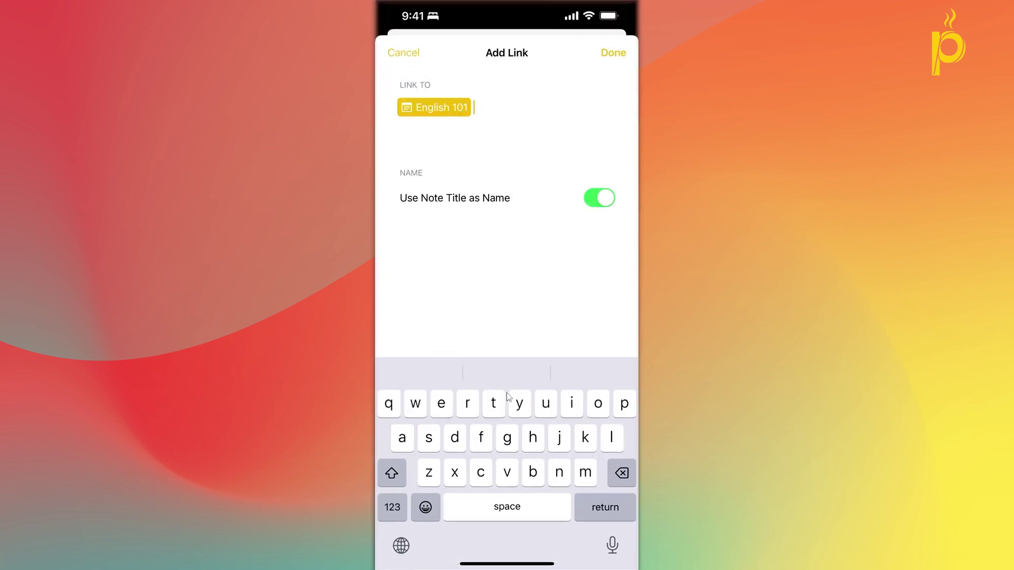
{"action": "key", "text": "Return"}
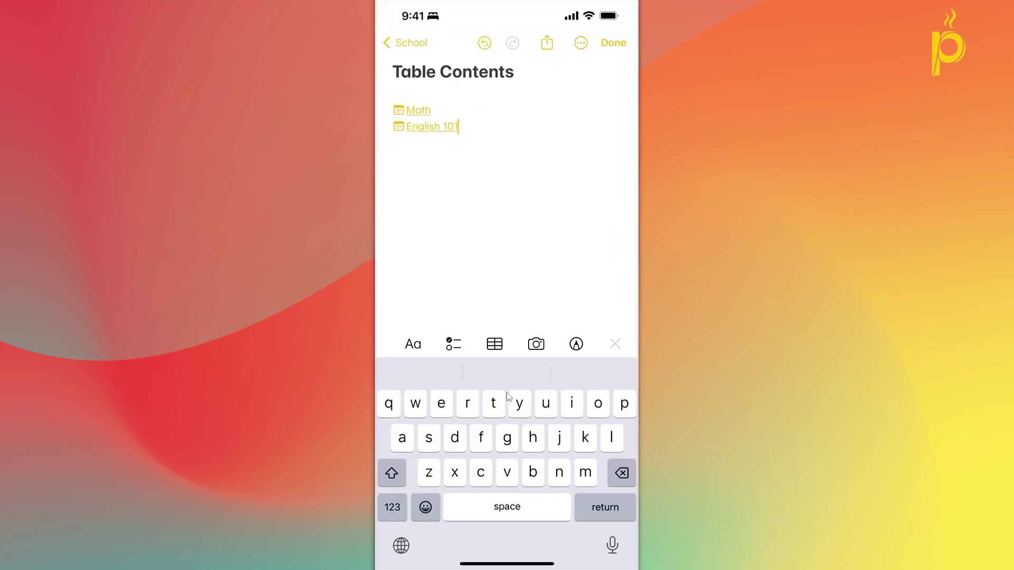
Step: Close the Table Contents note and pin it in the School folder
{"action": "key", "text": "Escape"}
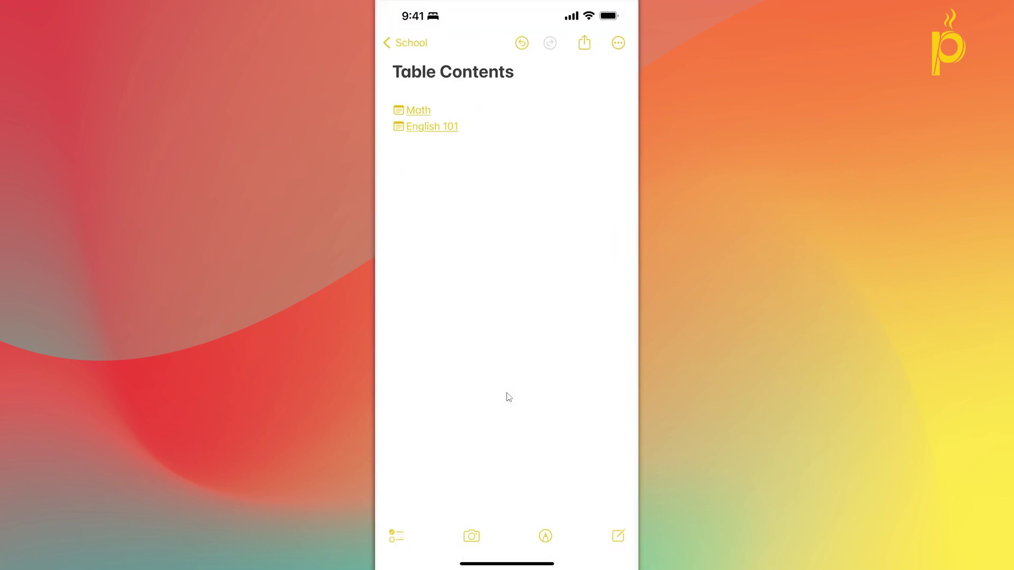
{"action": "key", "text": "Escape"}
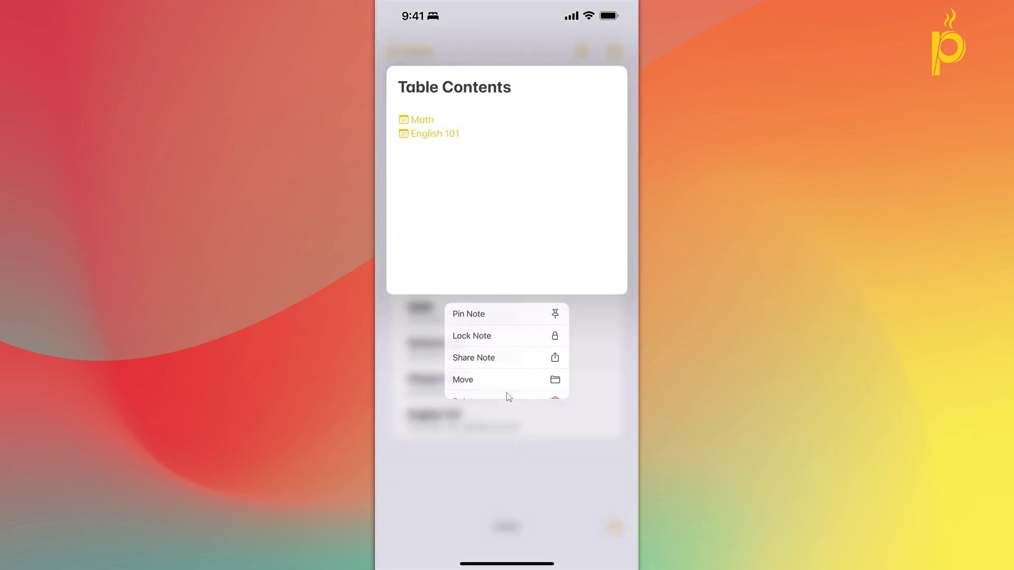
{"action": "key", "text": "Return"}
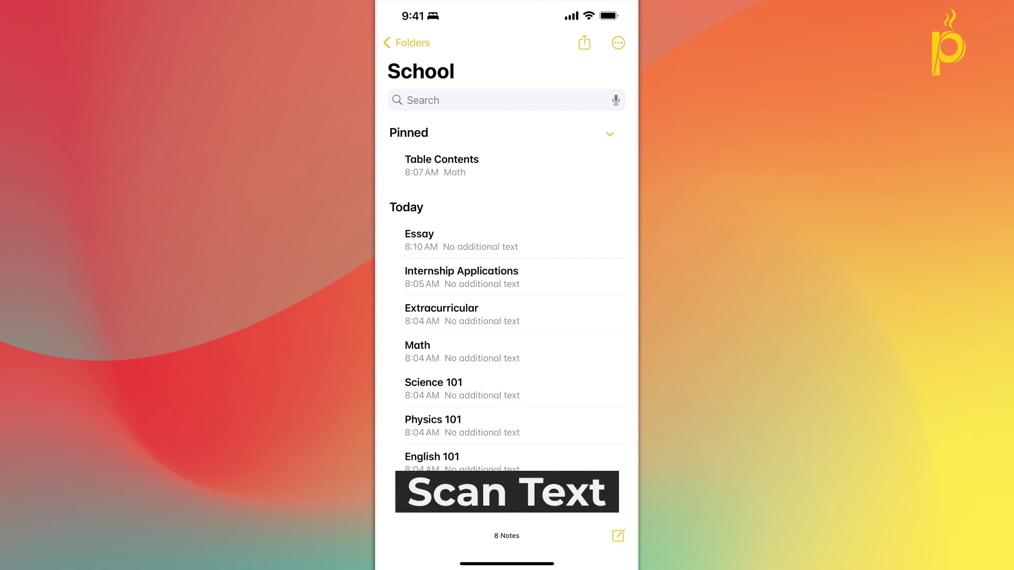
Step: Scan the printed essay instructions as text and insert them below the title of the Essay note in the School folder
{"action": "left_click", "coordinate": [506, 240]}
{"action": "left_click", "coordinate": [392, 92]}
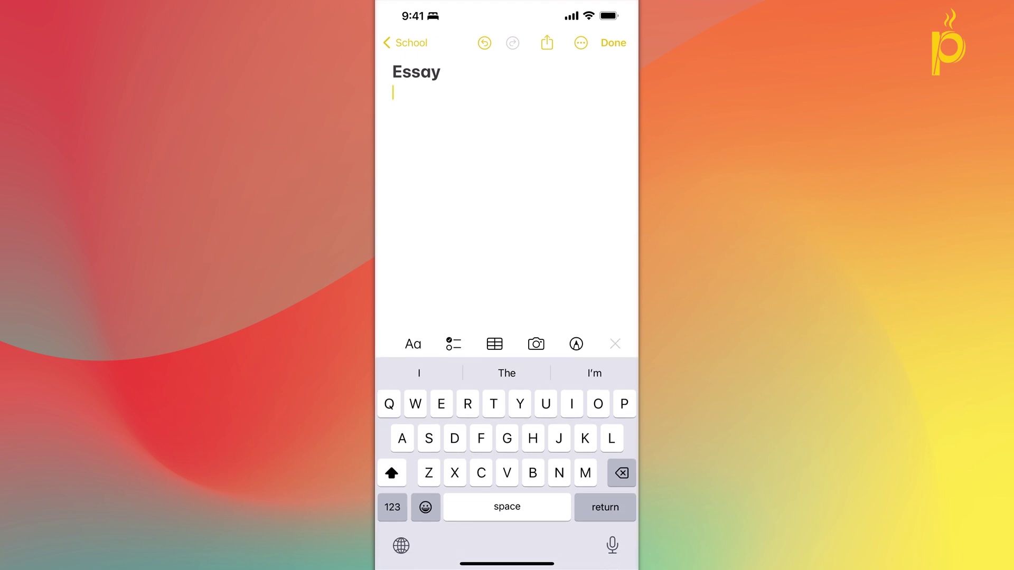
{"action": "left_click", "coordinate": [536, 344]}
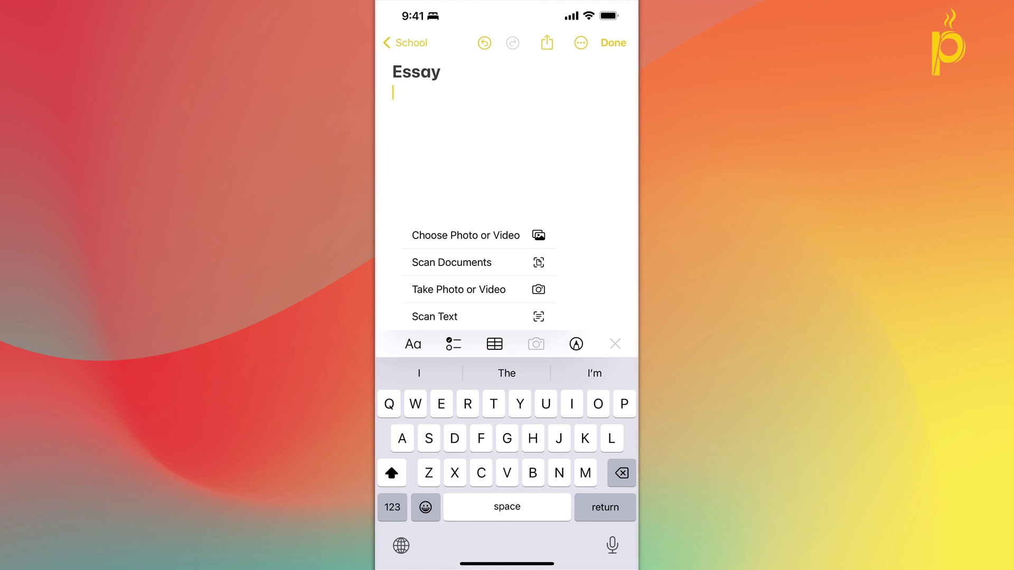
{"action": "left_click", "coordinate": [434, 316]}
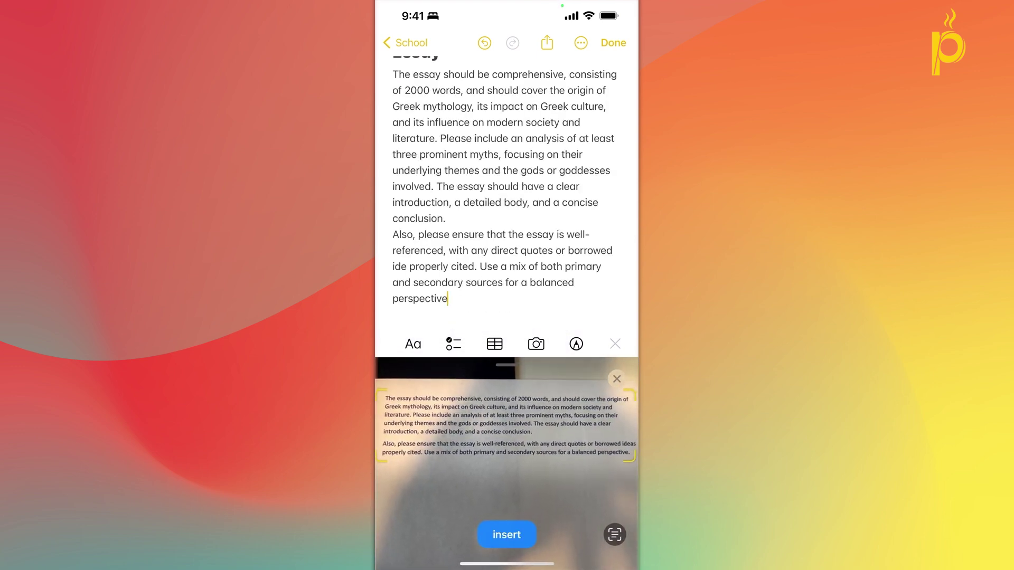
{"action": "left_click", "coordinate": [506, 534]}
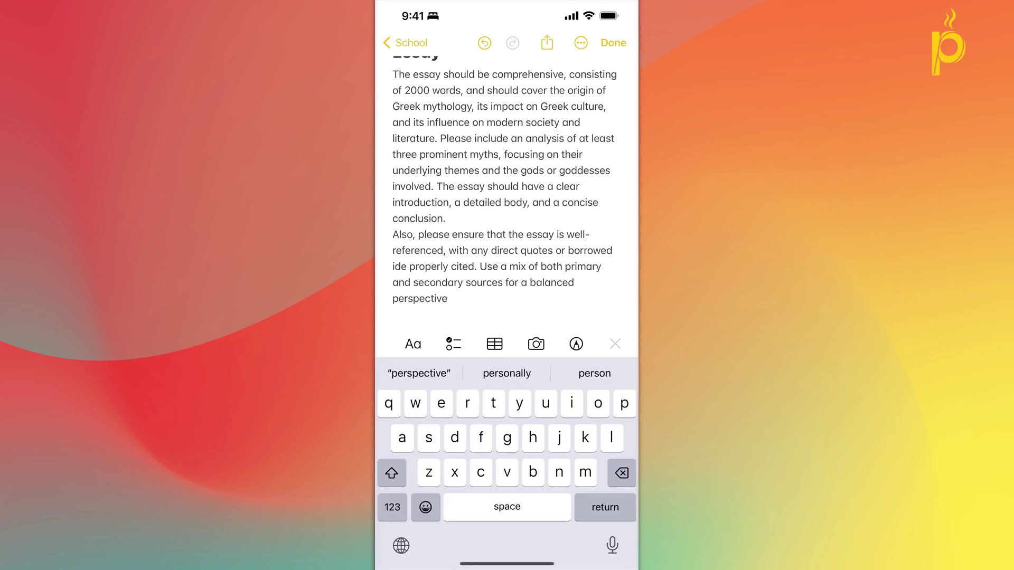
Step: End the scanned text with a period, add a new line below it and finish editing the Essay note
{"action": "scroll", "coordinate": [506, 195], "scroll_direction": "up", "scroll_amount": 2}
{"action": "scroll", "coordinate": [506, 195], "scroll_direction": "down", "scroll_amount": 2}
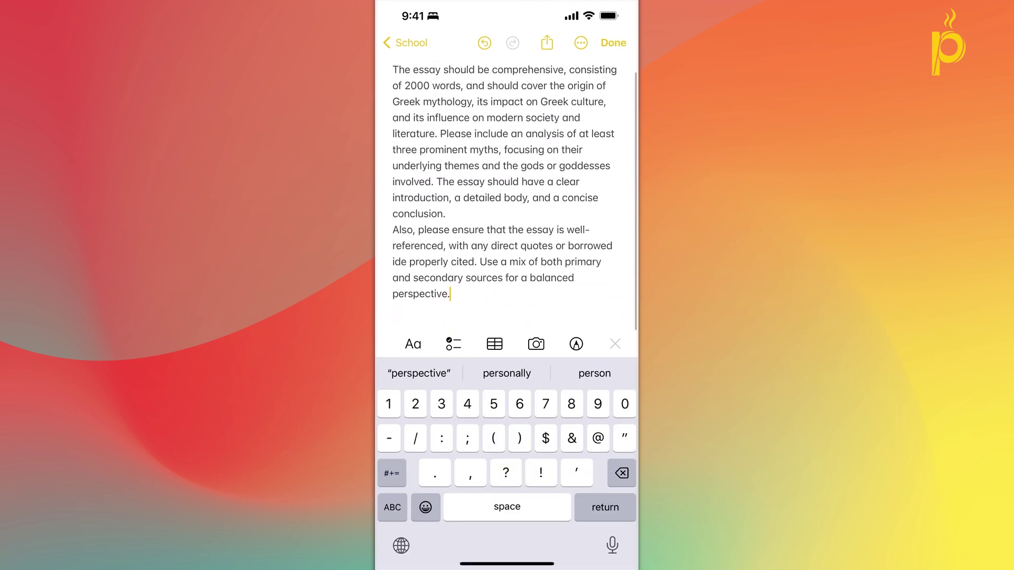
{"action": "type", "text": "."}
{"action": "key", "text": "Return"}
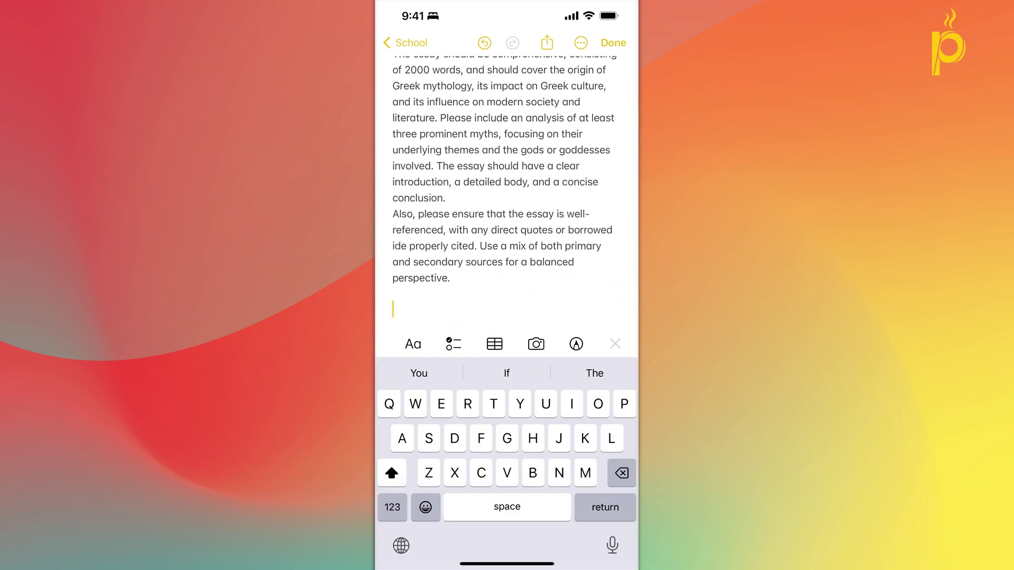
{"action": "scroll", "coordinate": [506, 196], "scroll_direction": "up", "scroll_amount": 2}
{"action": "left_click", "coordinate": [613, 43]}
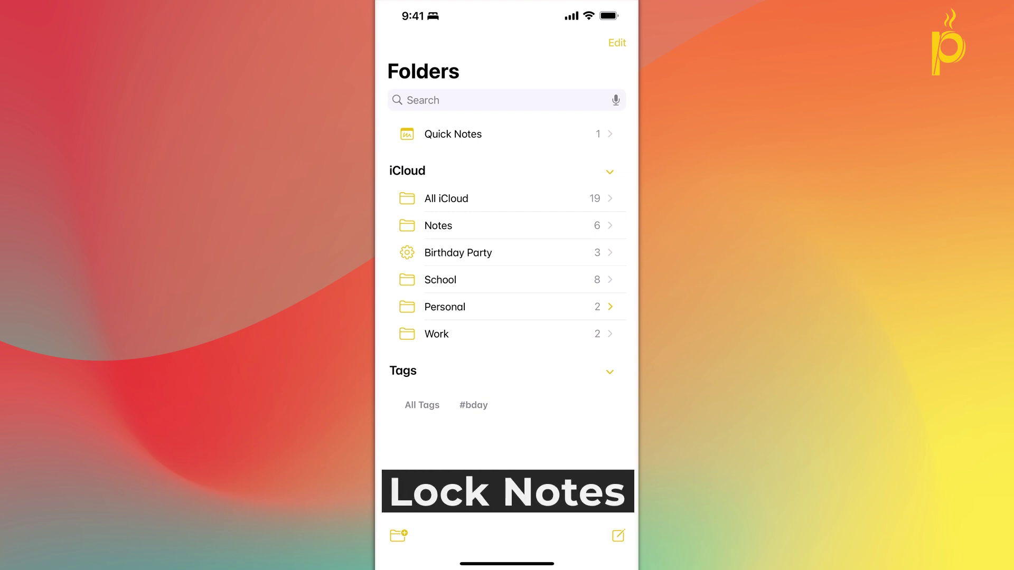
Step: Add a lock to Personal Note 2 in the Personal folder, lock it and return to the folder's note list
{"action": "left_click", "coordinate": [506, 307]}
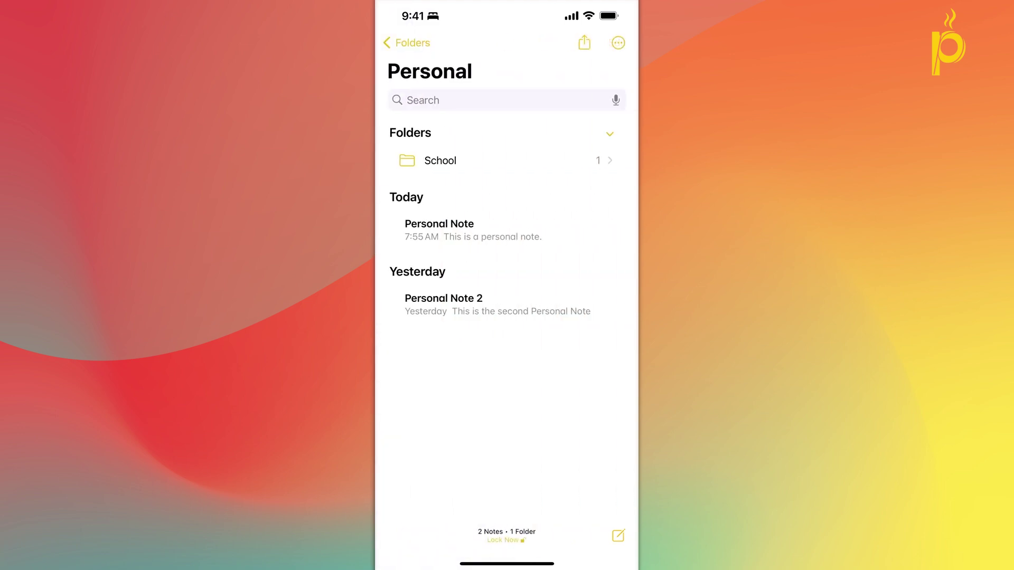
{"action": "left_click", "coordinate": [444, 304]}
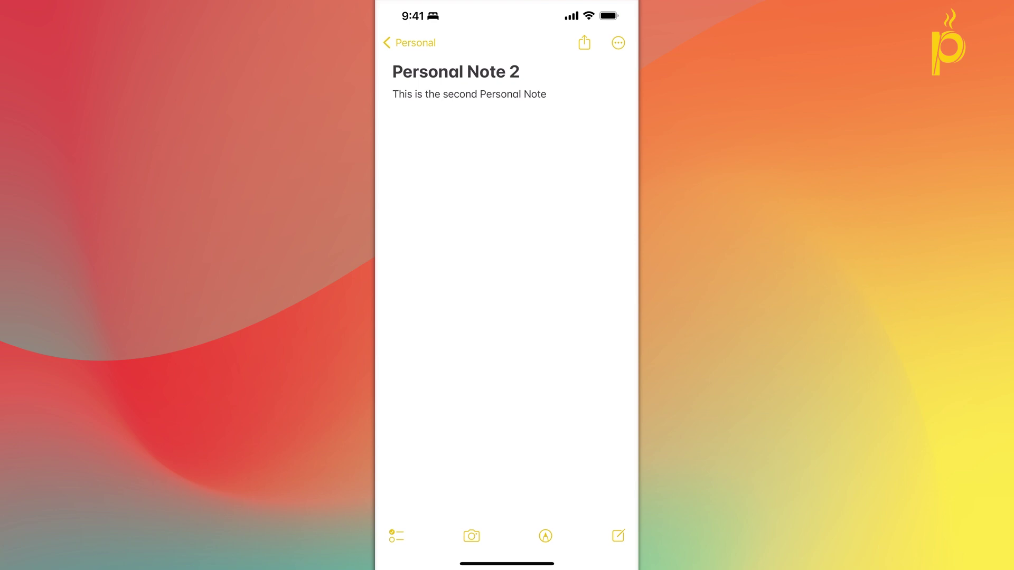
{"action": "left_click", "coordinate": [618, 42]}
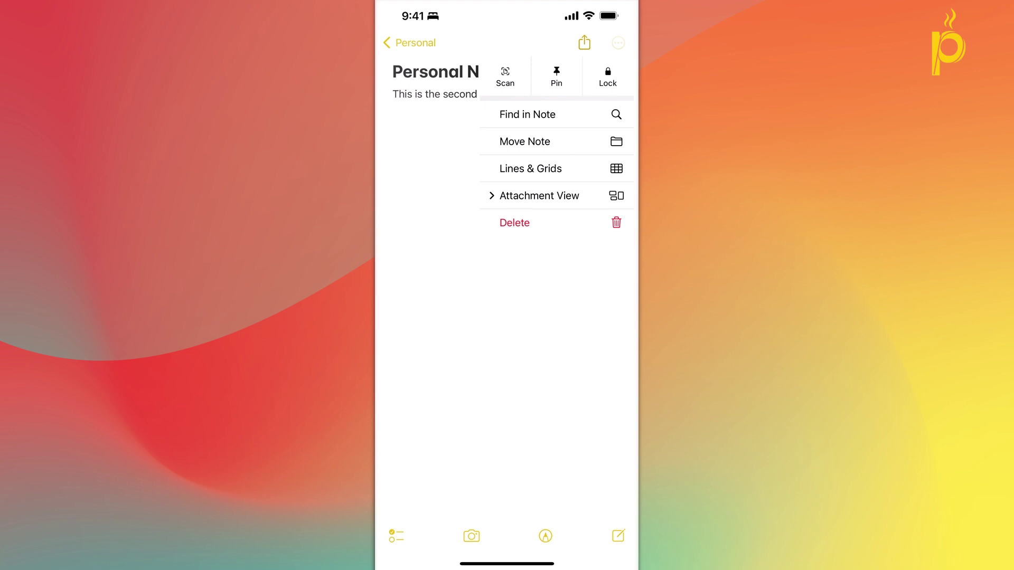
{"action": "left_click", "coordinate": [608, 77]}
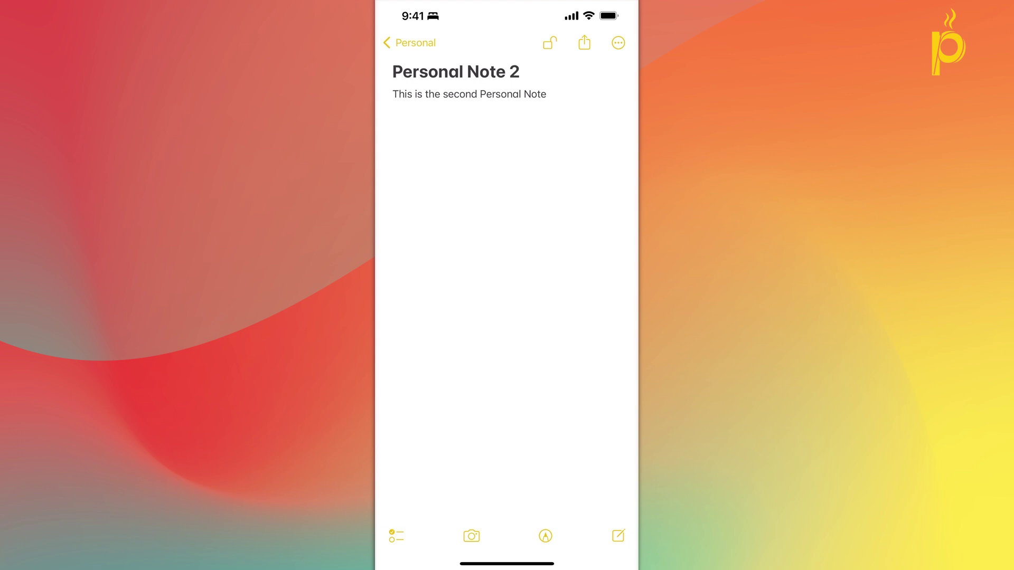
{"action": "left_click", "coordinate": [549, 43]}
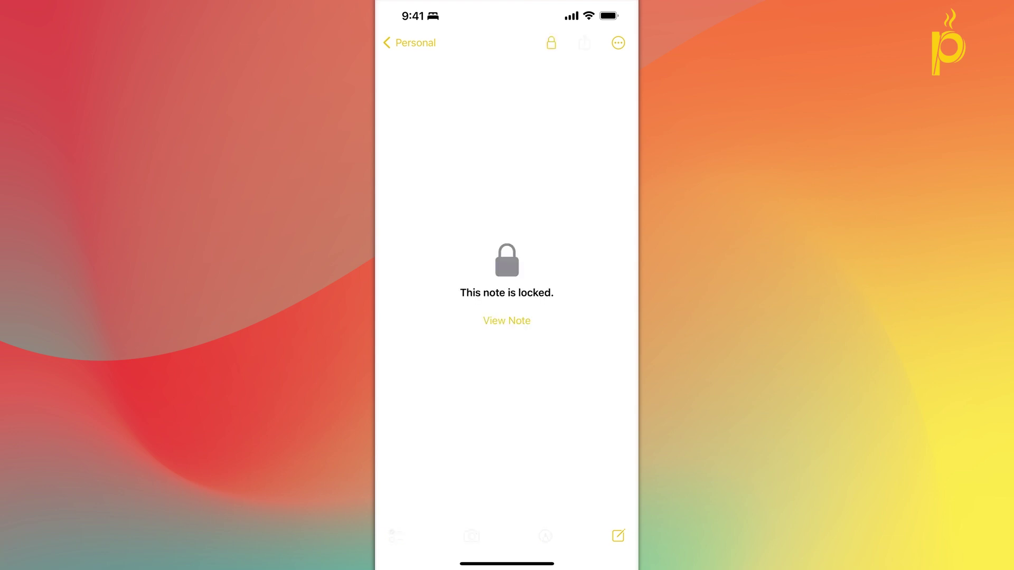
{"action": "left_click", "coordinate": [409, 43]}
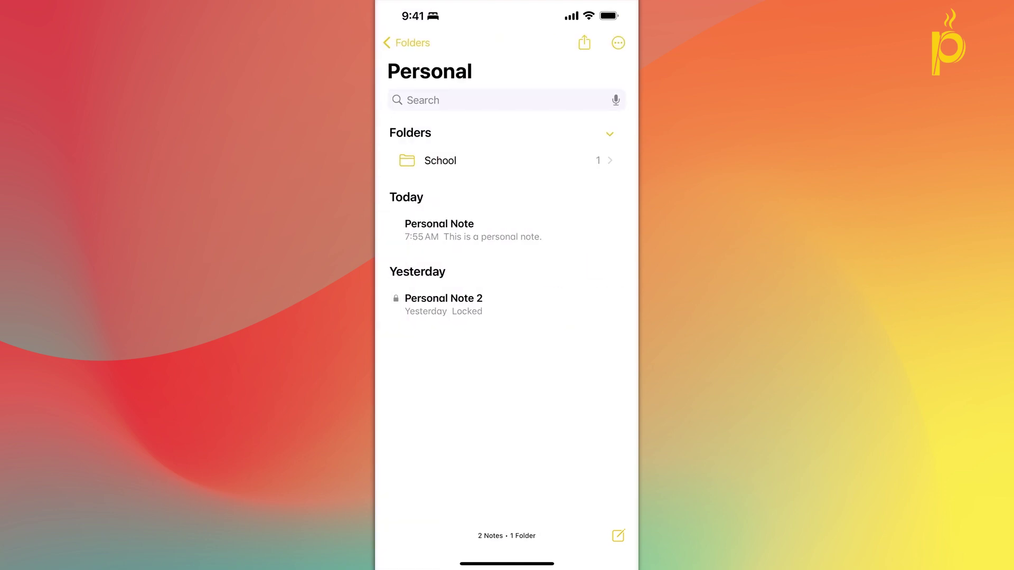
{"action": "left_click", "coordinate": [407, 309]}
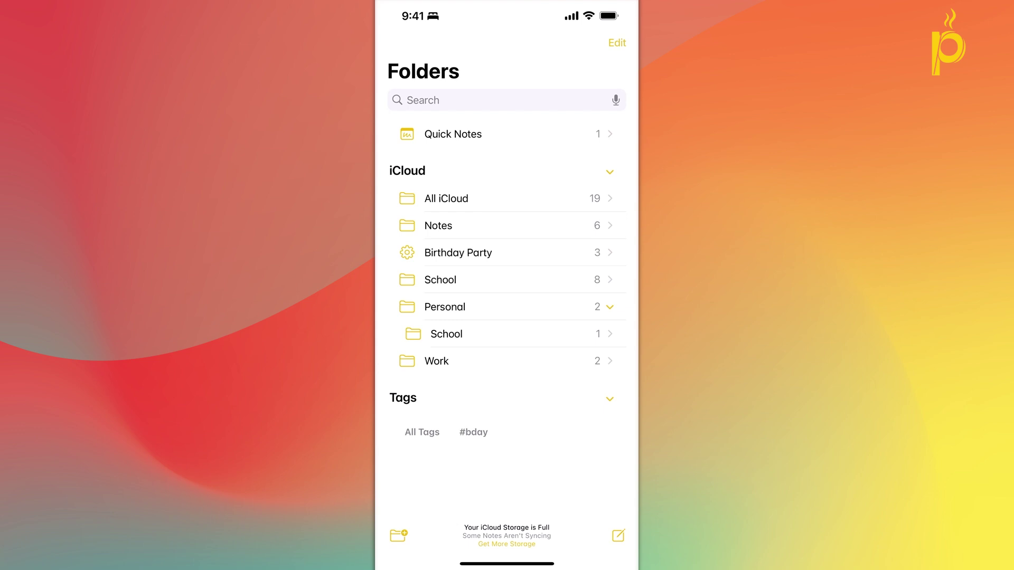
Step: Open Personal Note in the Personal folder and look through its attached General Dog Care – ASPCA PDF, closing the document when done
{"action": "left_click", "coordinate": [444, 307]}
{"action": "left_click", "coordinate": [441, 223]}
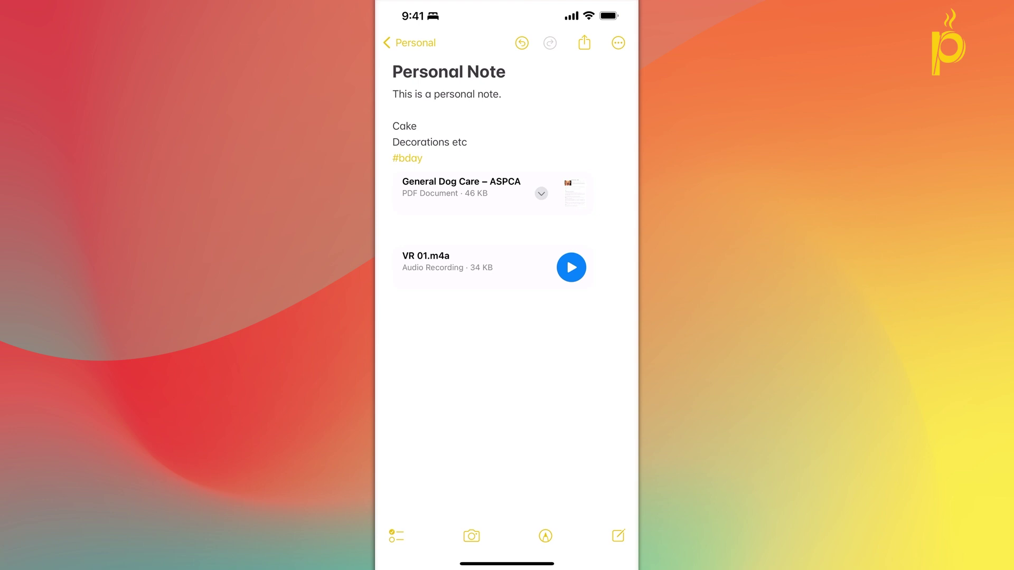
{"action": "left_click", "coordinate": [461, 192]}
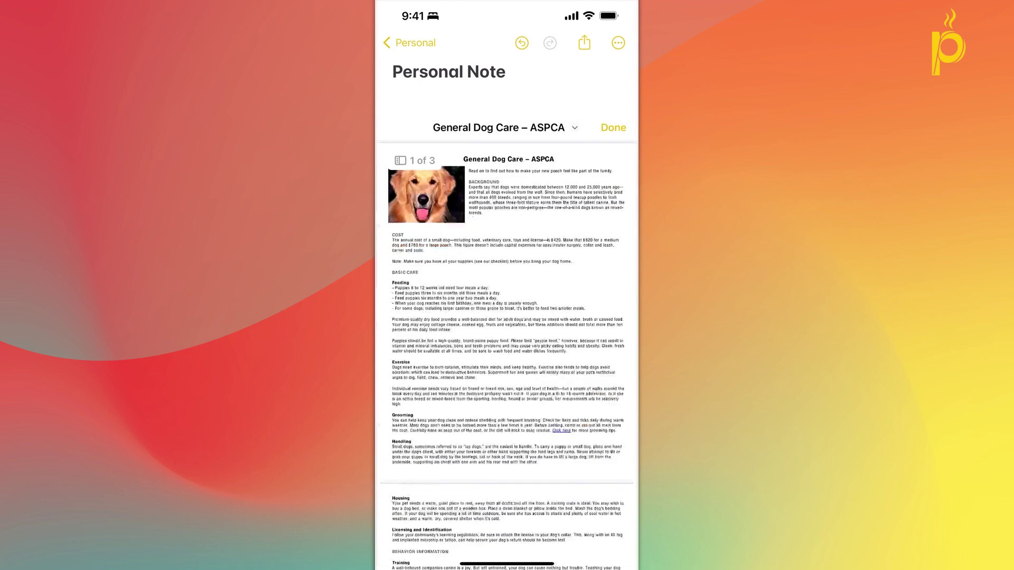
{"action": "scroll", "coordinate": [506, 288], "scroll_direction": "down", "scroll_amount": 6}
{"action": "scroll", "coordinate": [506, 288], "scroll_direction": "down", "scroll_amount": 5}
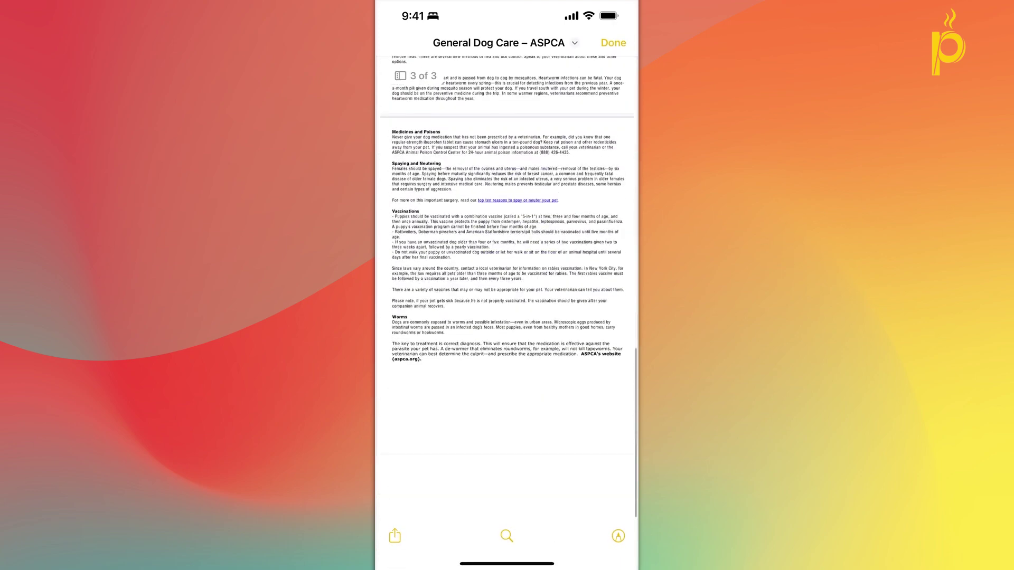
{"action": "scroll", "coordinate": [506, 288], "scroll_direction": "up", "scroll_amount": 10}
{"action": "left_click", "coordinate": [612, 42]}
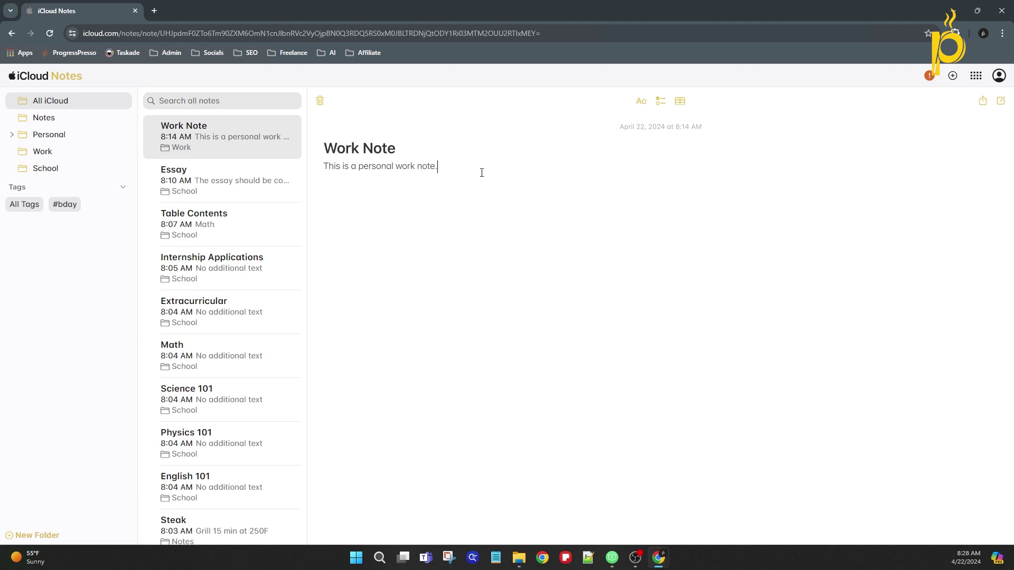
Step: Switch to iCloud Notes in the browser and open the Table Contents note in the School folder
{"action": "left_click", "coordinate": [44, 172]}
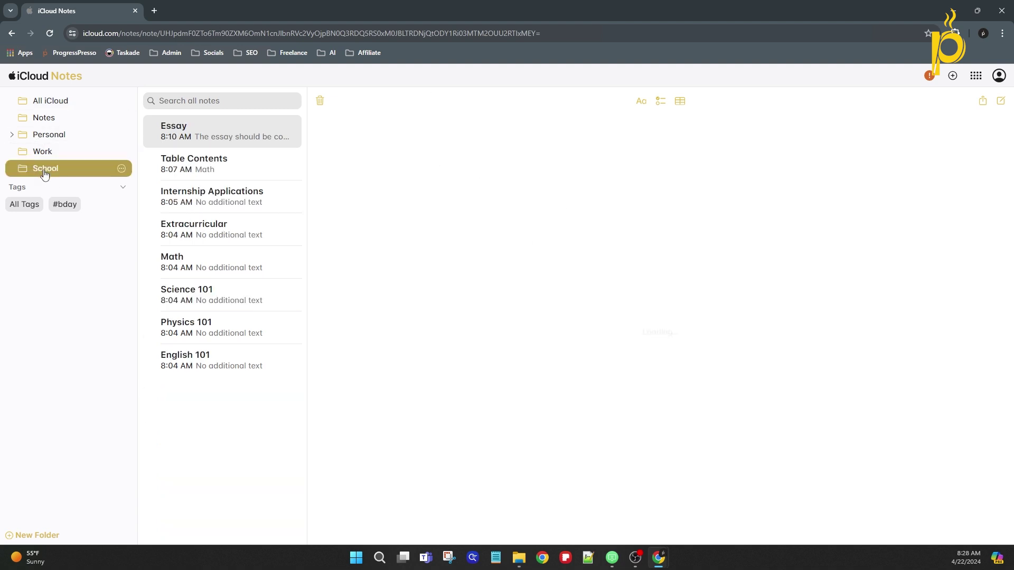
{"action": "left_click", "coordinate": [247, 170]}
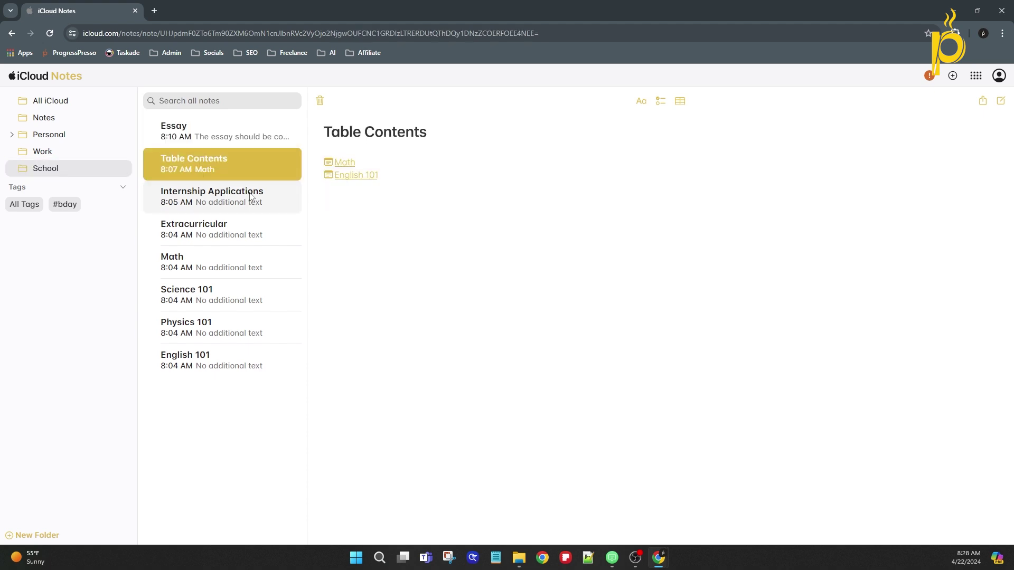
{"action": "left_click", "coordinate": [250, 196]}
{"action": "left_click", "coordinate": [245, 226]}
{"action": "left_click", "coordinate": [232, 166]}
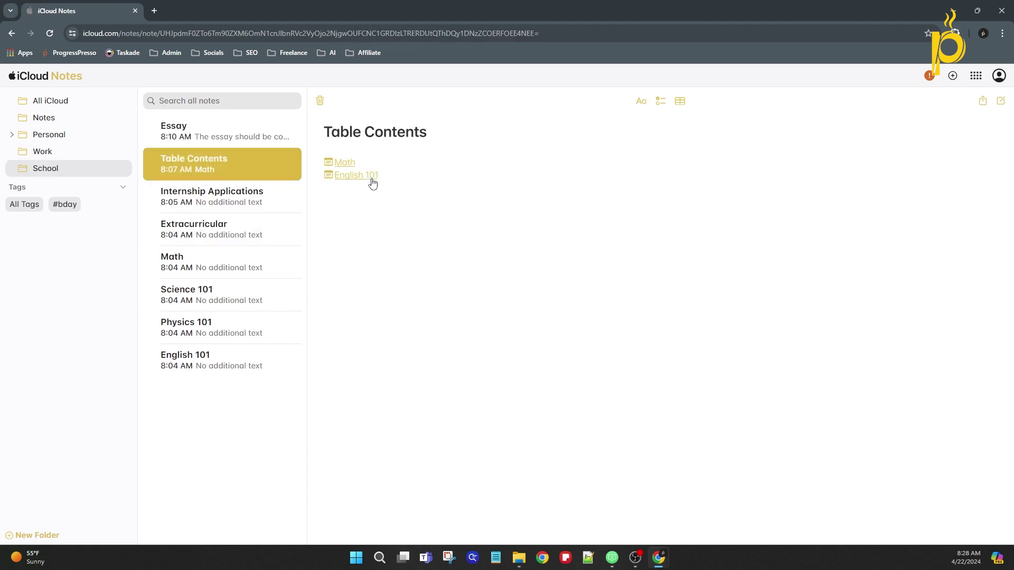
Step: Follow the English 101 link in the Table Contents note and begin a new line below that note's title
{"action": "left_click", "coordinate": [356, 175]}
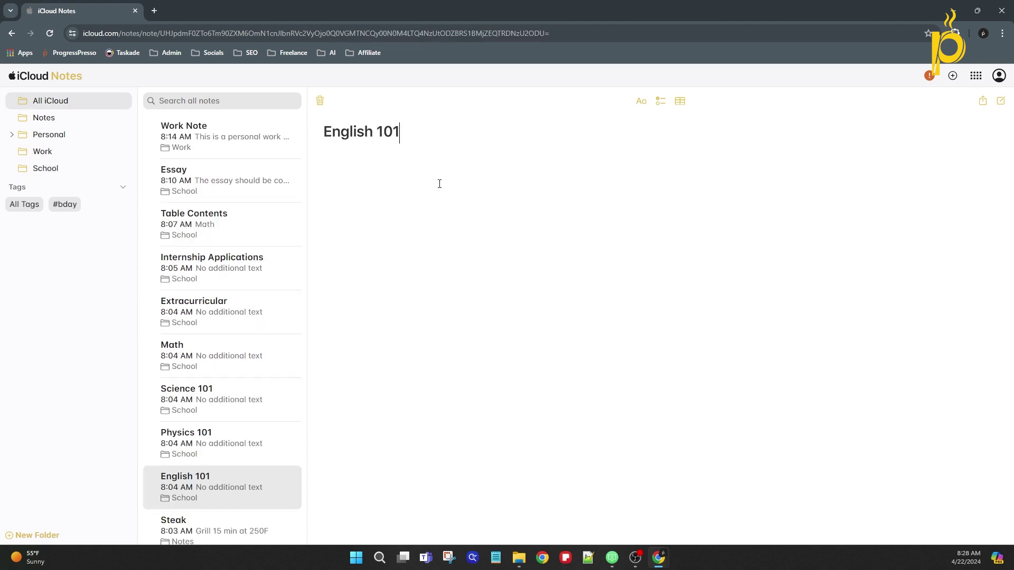
{"action": "key", "text": "Return"}
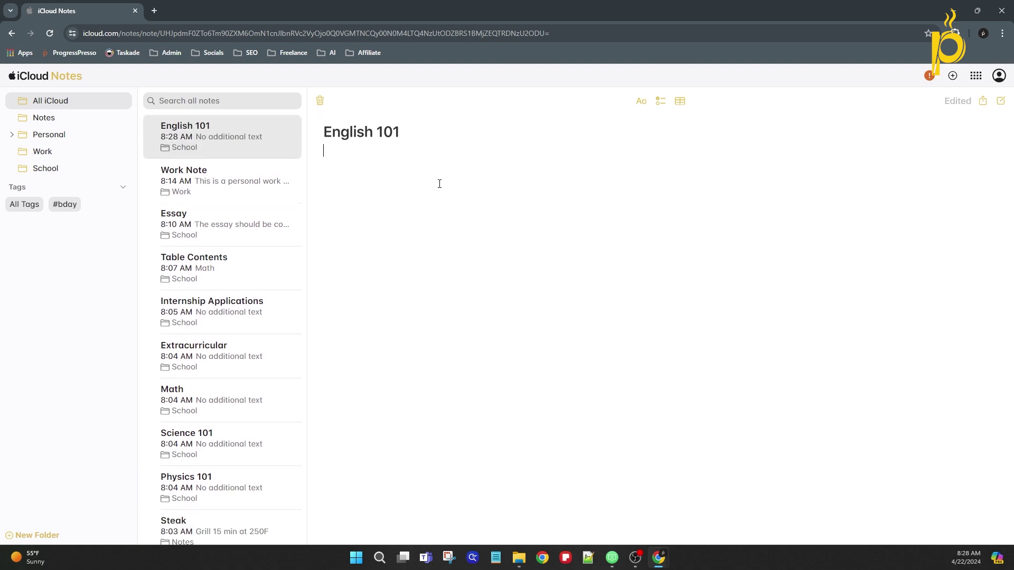